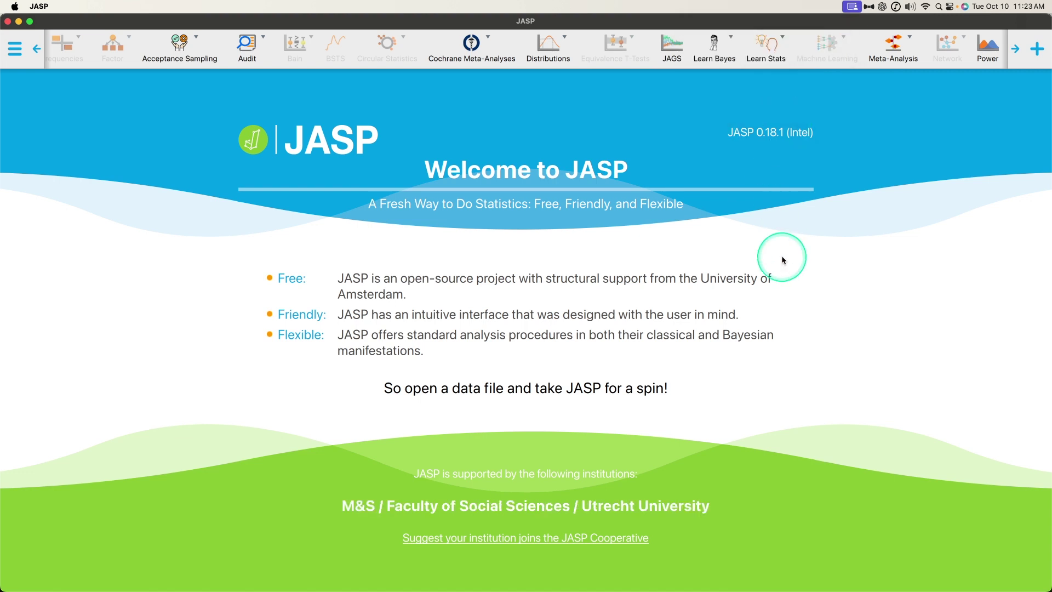
Step: Browse the Learn Stats analyses and the modules list without choosing anything
left_click(766, 47)
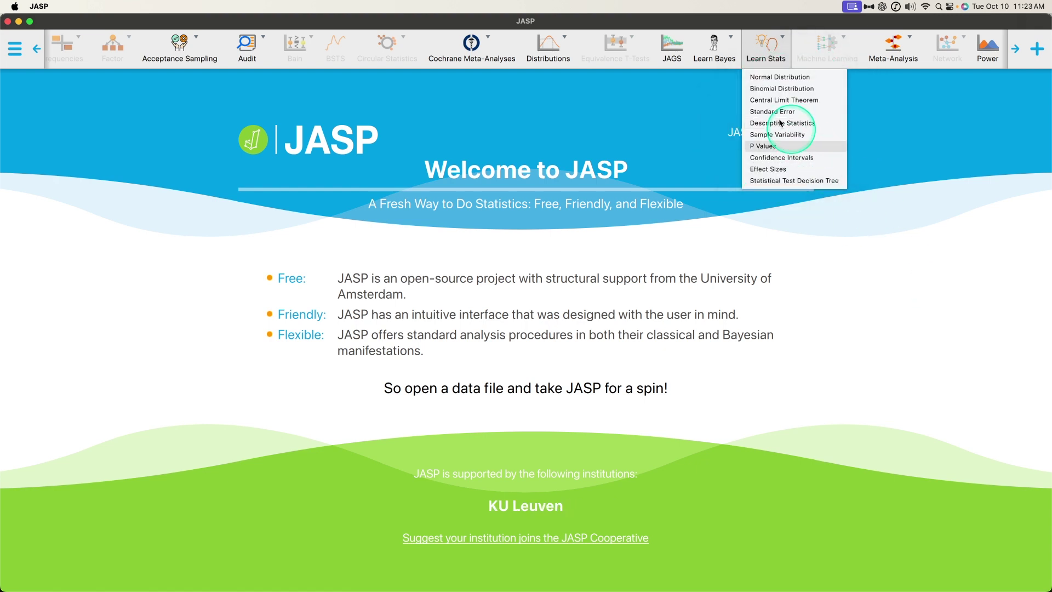
left_click(673, 163)
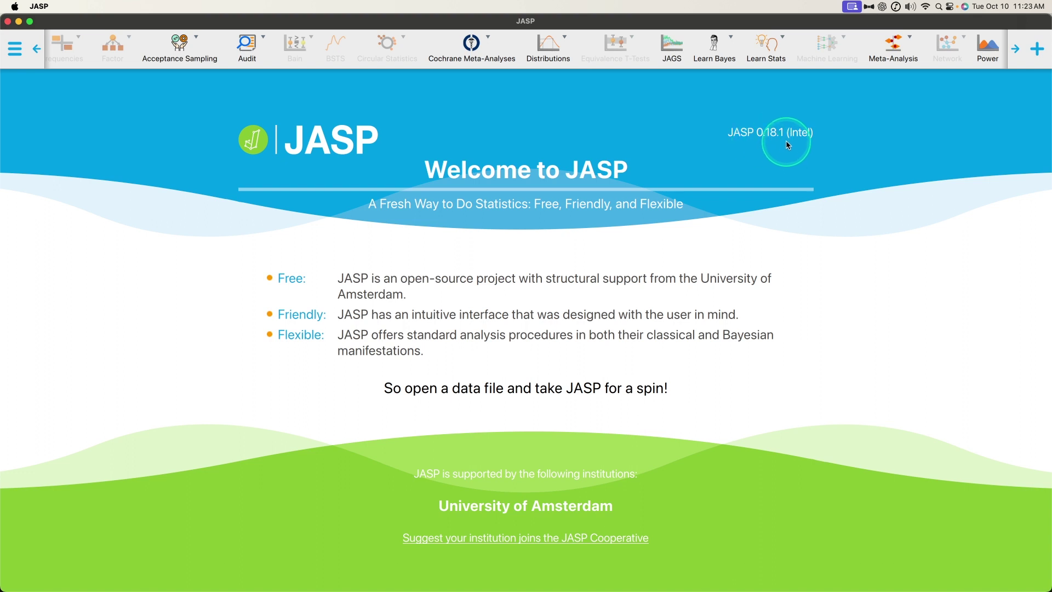
scroll(329, 49, "left", 6)
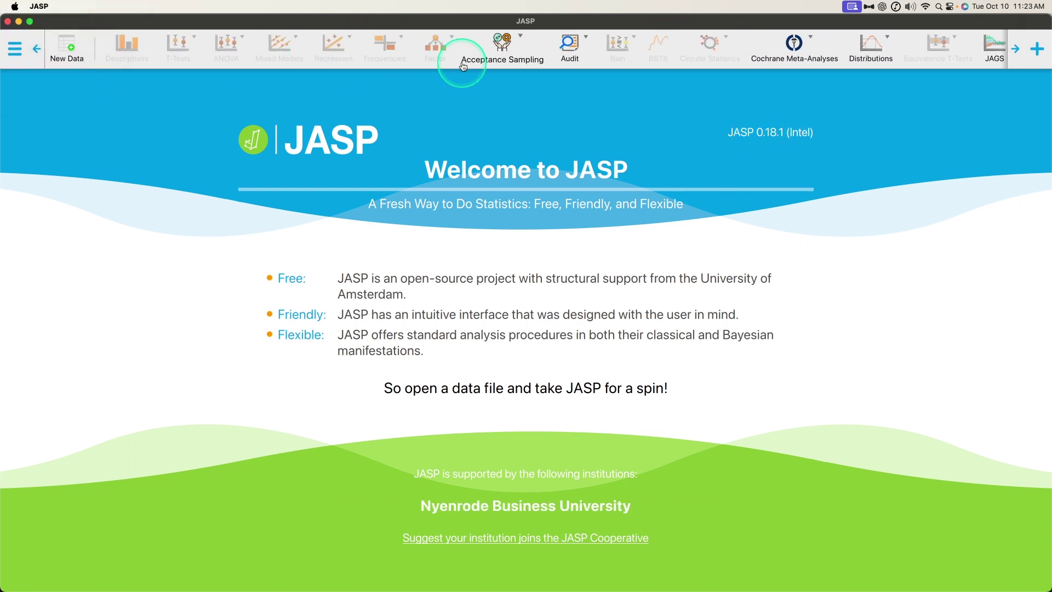
scroll(470, 55, "right", 4)
scroll(626, 47, "right", 4)
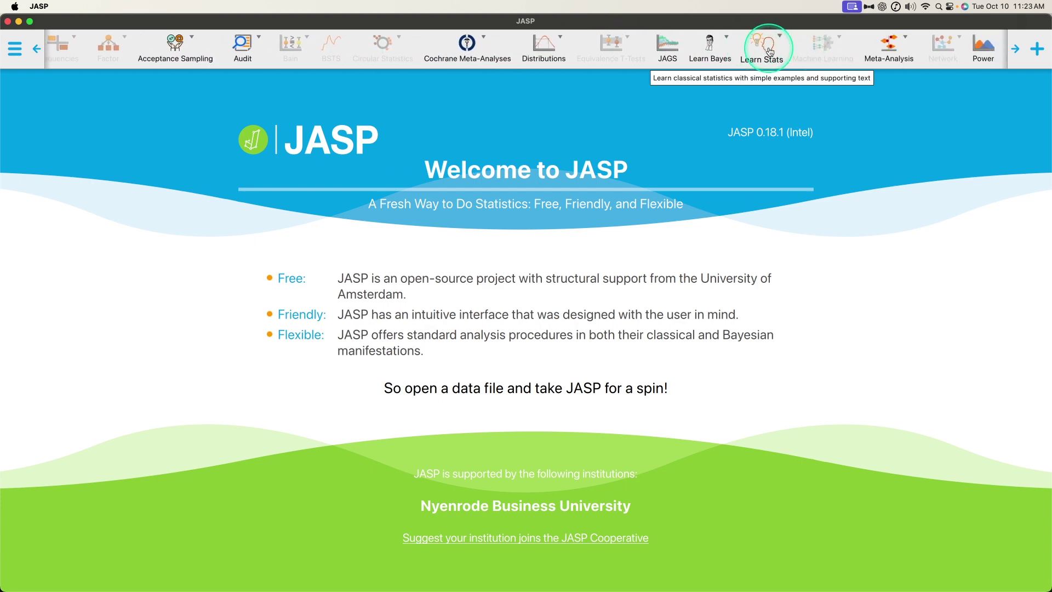
left_click(1037, 49)
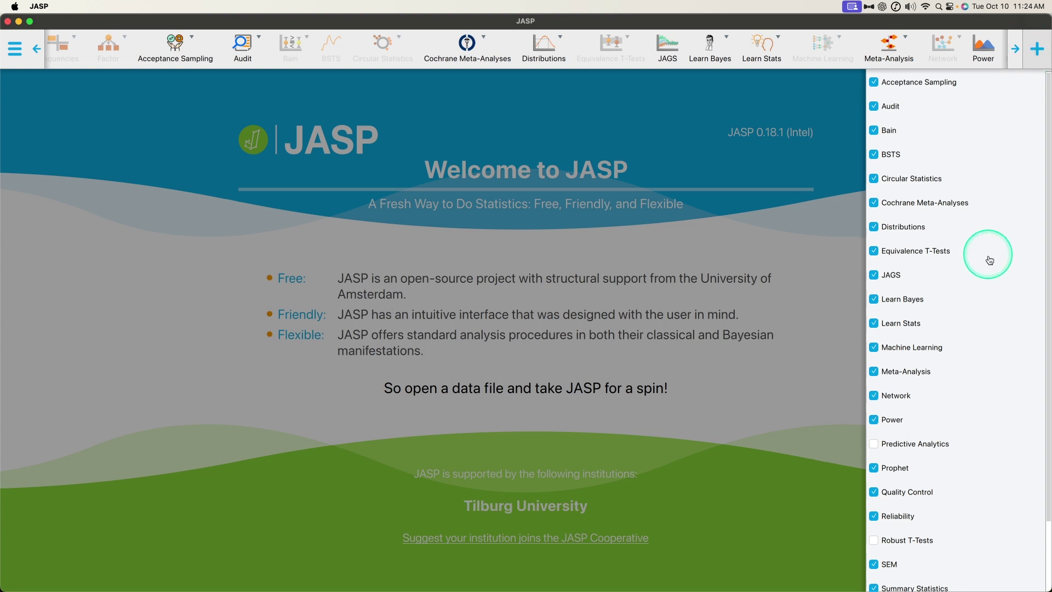
left_click(833, 332)
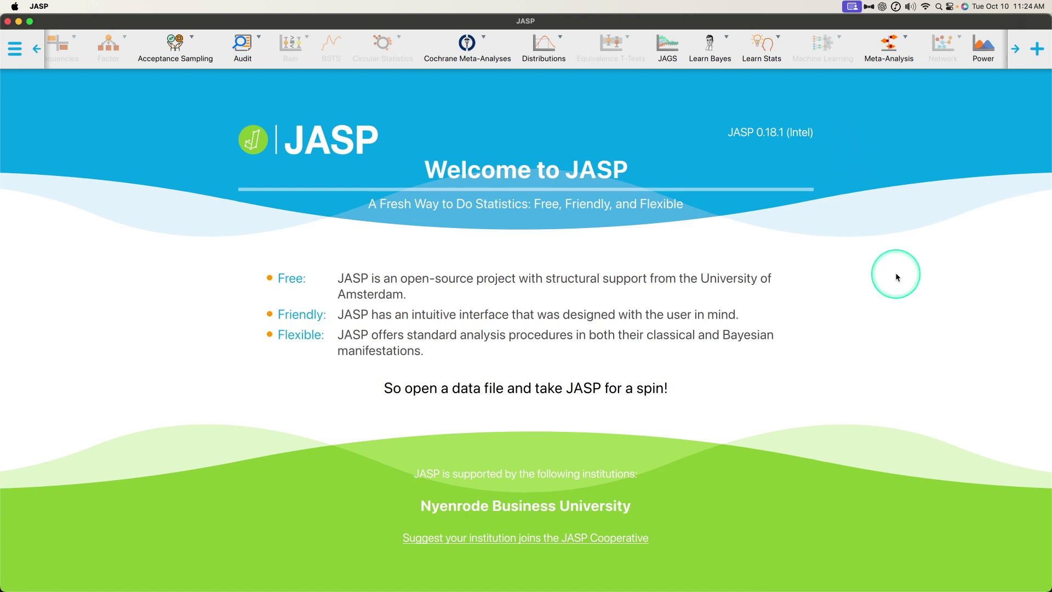
Step: Start a Learn Stats Descriptive Statistics analysis and expand its Plots options
left_click(767, 50)
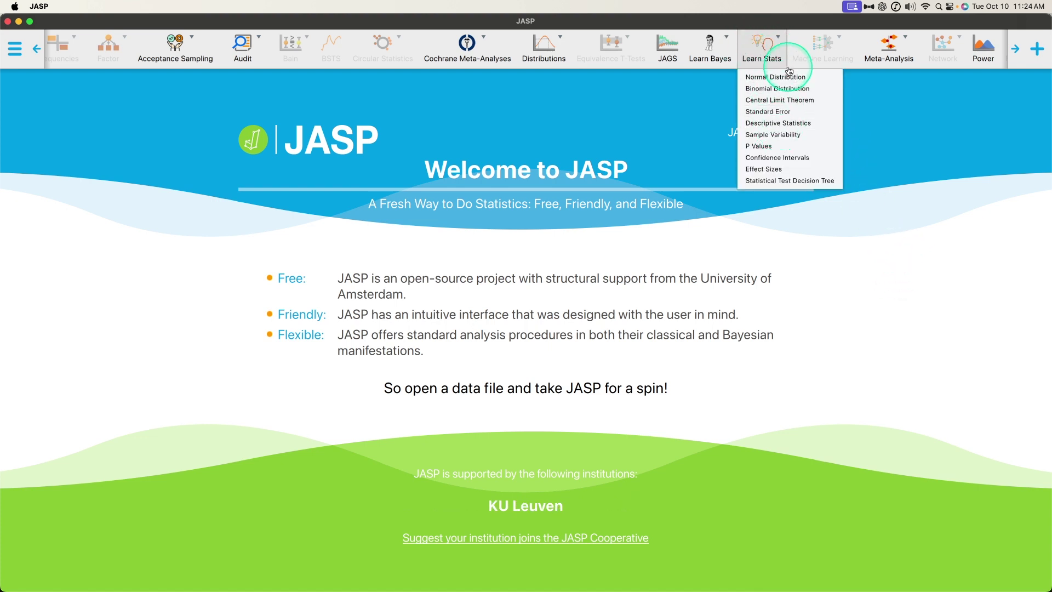
left_click(817, 125)
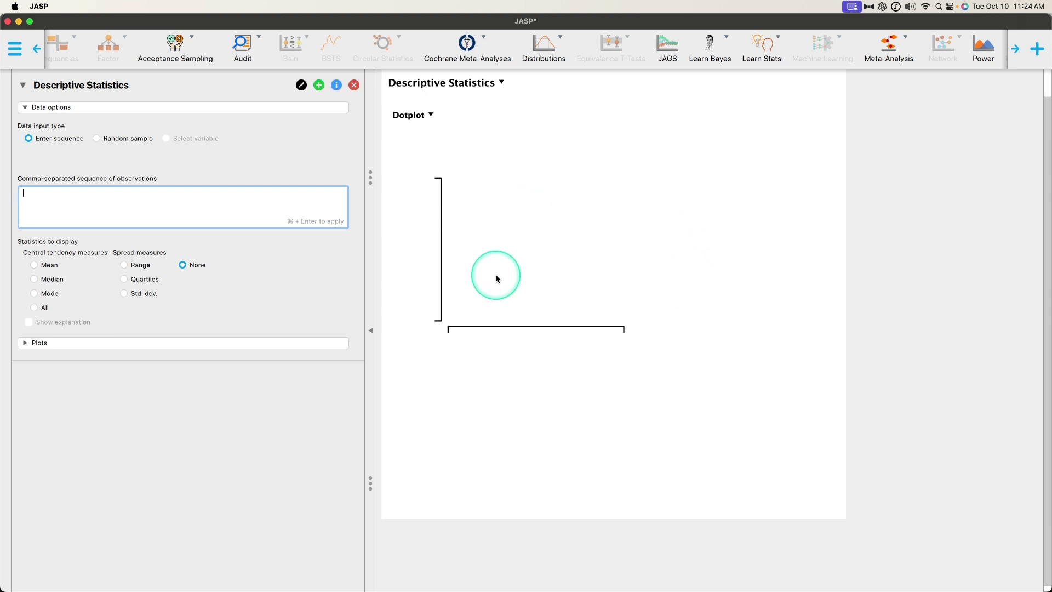
left_click(185, 346)
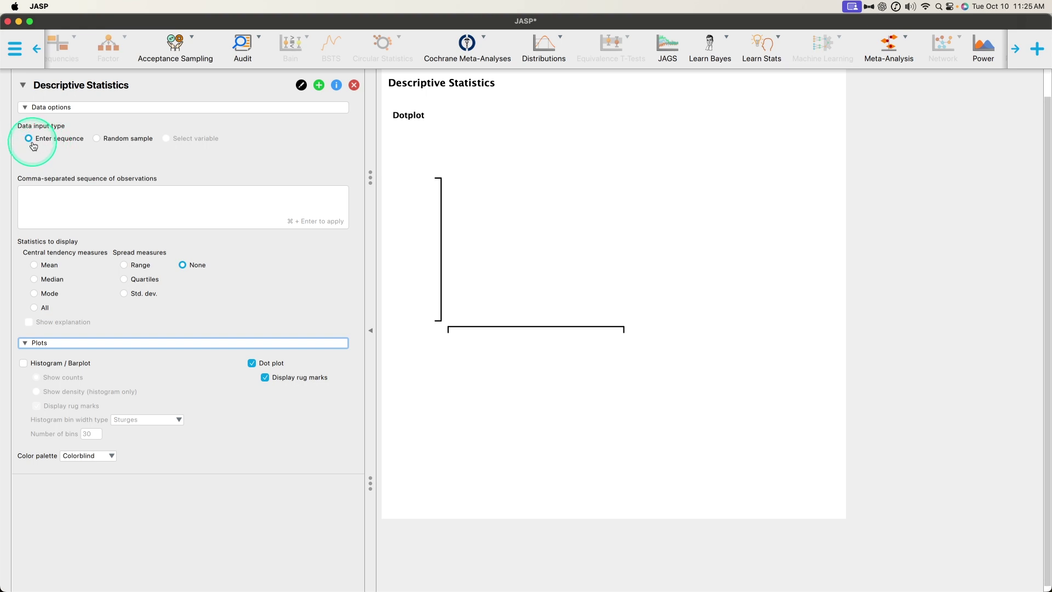
left_click(97, 143)
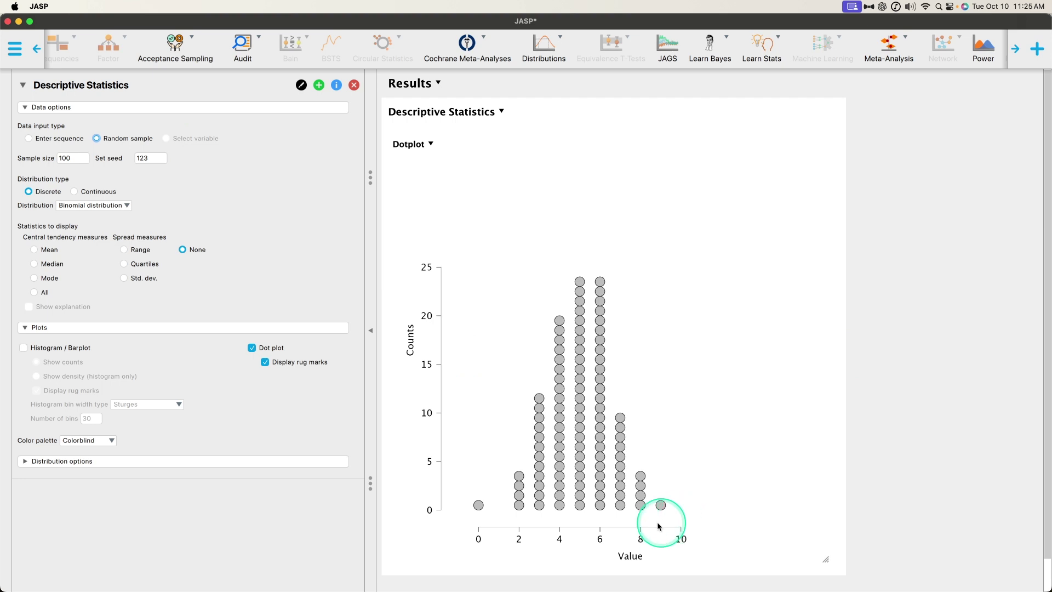
left_click(28, 138)
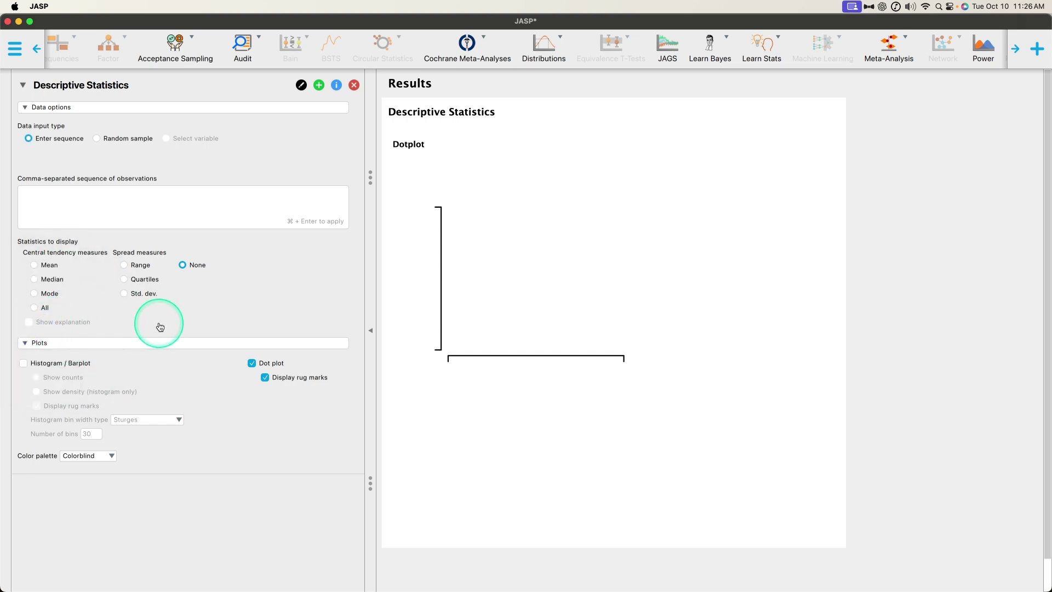
left_click(336, 85)
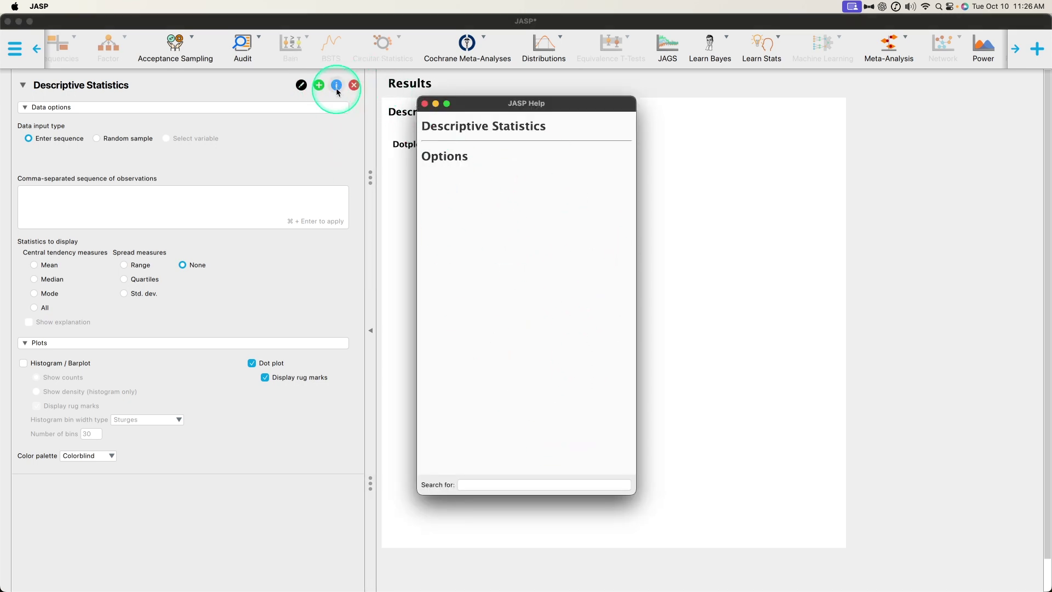
left_click(425, 104)
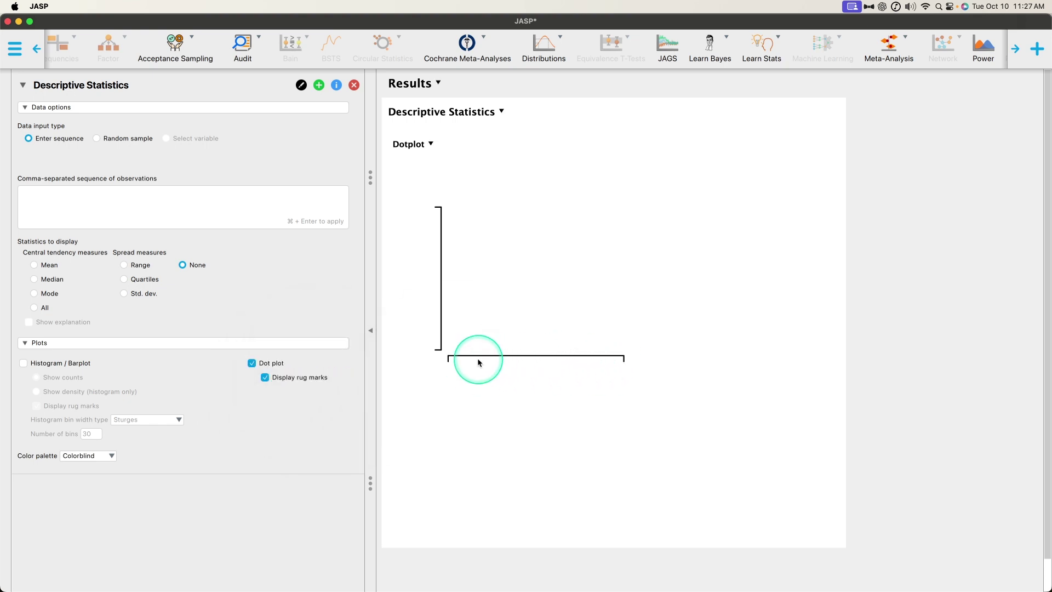
Step: Enable Histogram / Barplot, adding a barplot of counts with Sturges bins above the dotplot
left_click(54, 364)
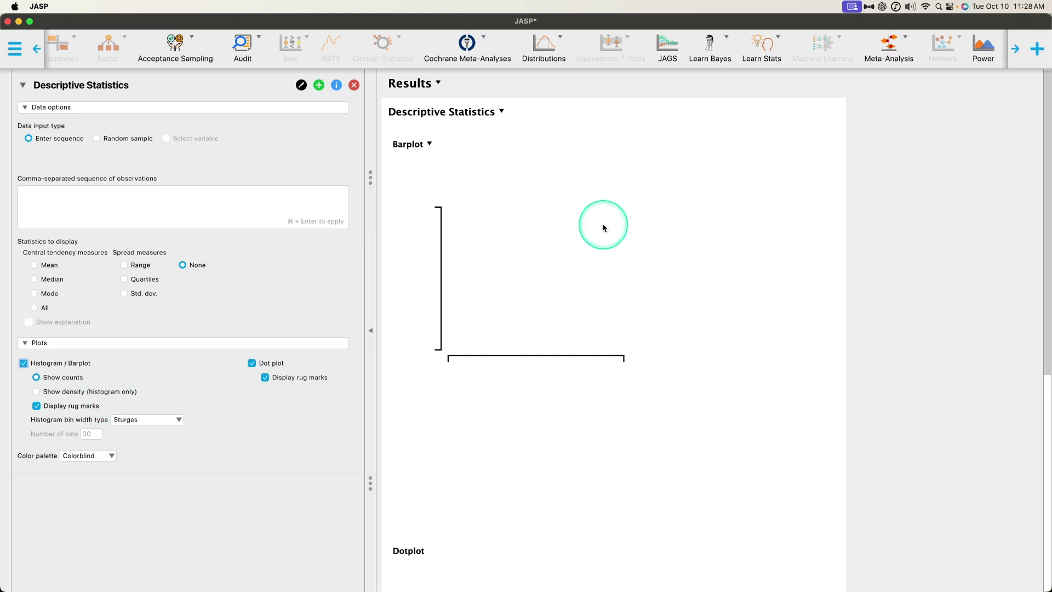
scroll(656, 239, "down", 3)
scroll(419, 199, "up", 2)
scroll(605, 383, "down", 3)
scroll(605, 384, "down", 1)
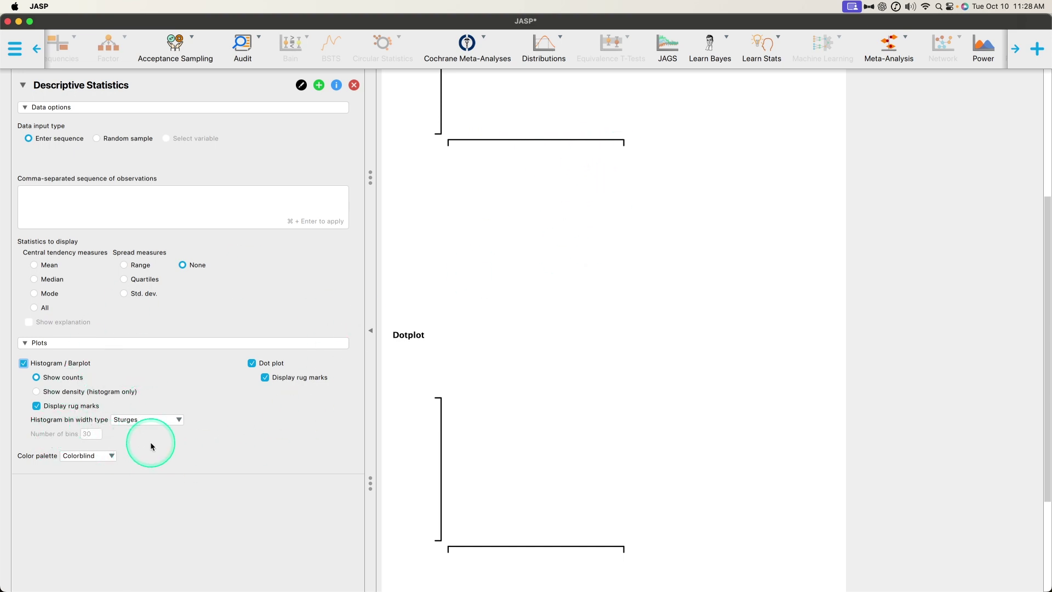
Step: Set the histogram bin width type to Manual with 30 bins, leaving the palette on Colorblind
left_click(171, 421)
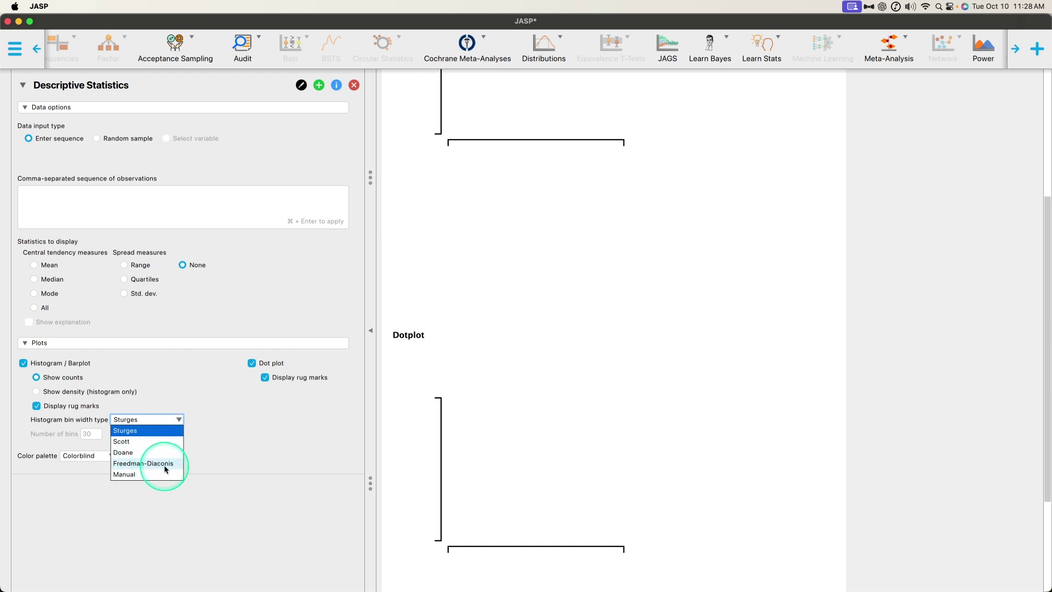
left_click(141, 474)
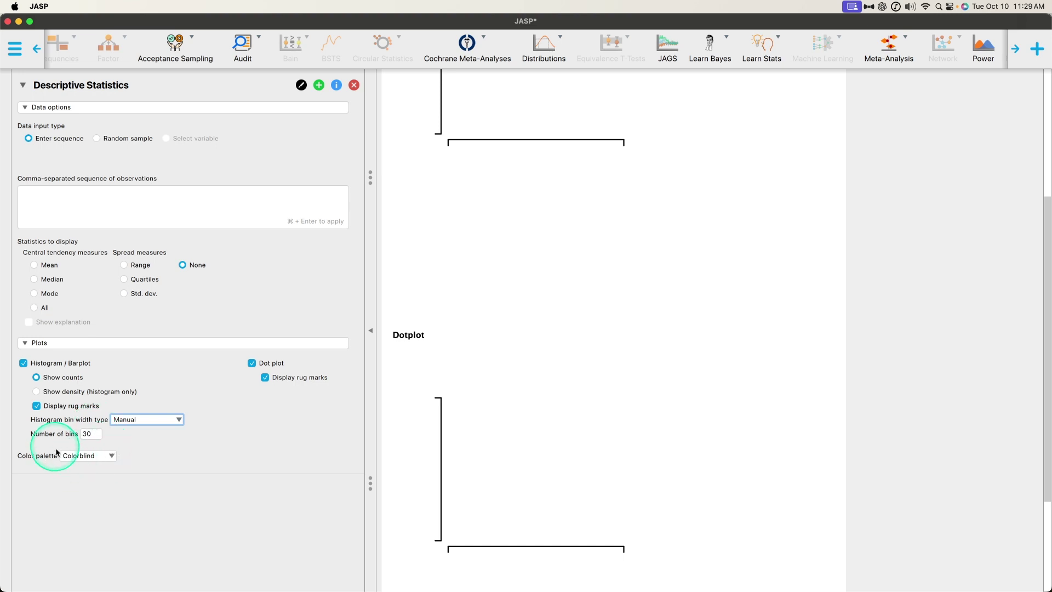
left_click(105, 456)
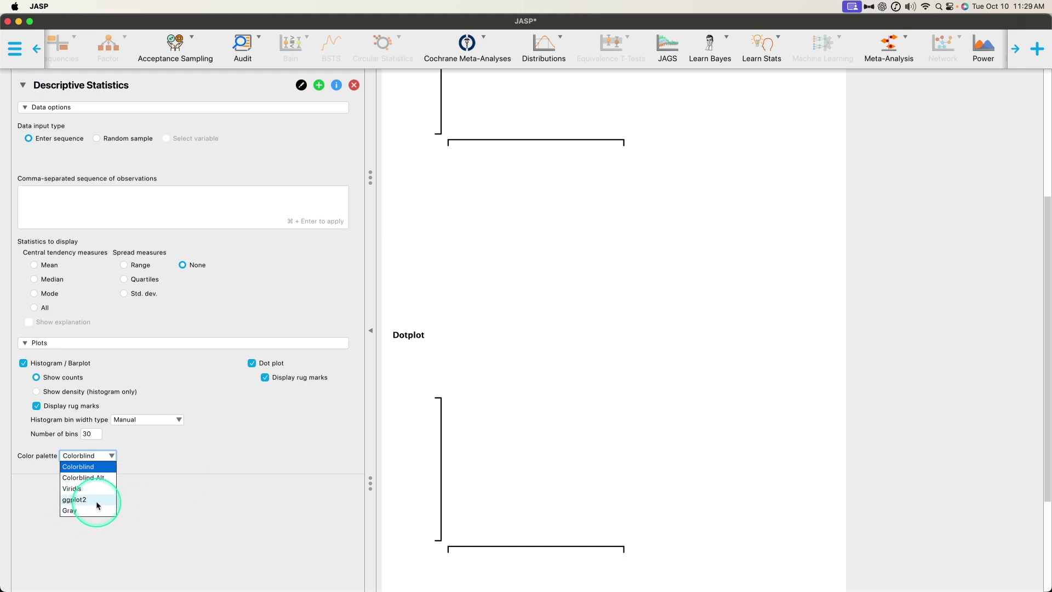
left_click(217, 450)
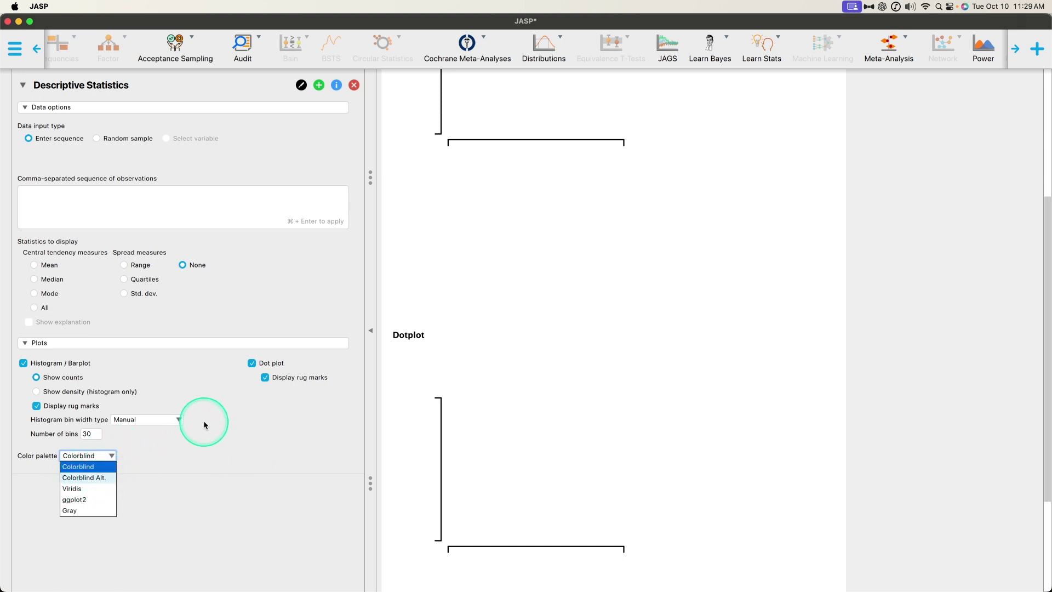
Step: Enter the comma-separated observations 1,5,6,3,8,…,1,9,3,7,4 and correct the mistyped value 52
left_click(201, 451)
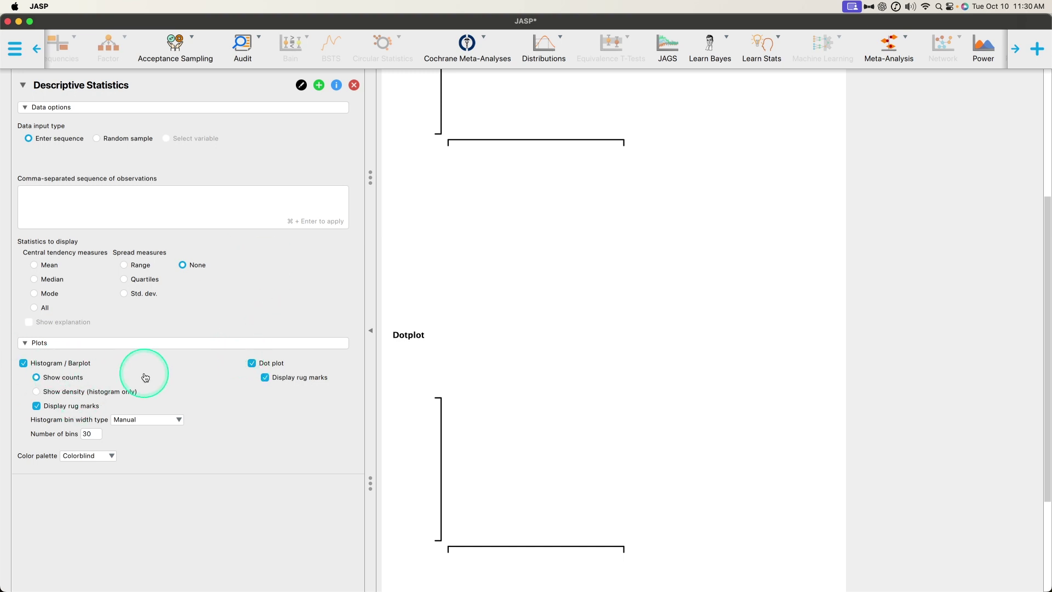
left_click(46, 205)
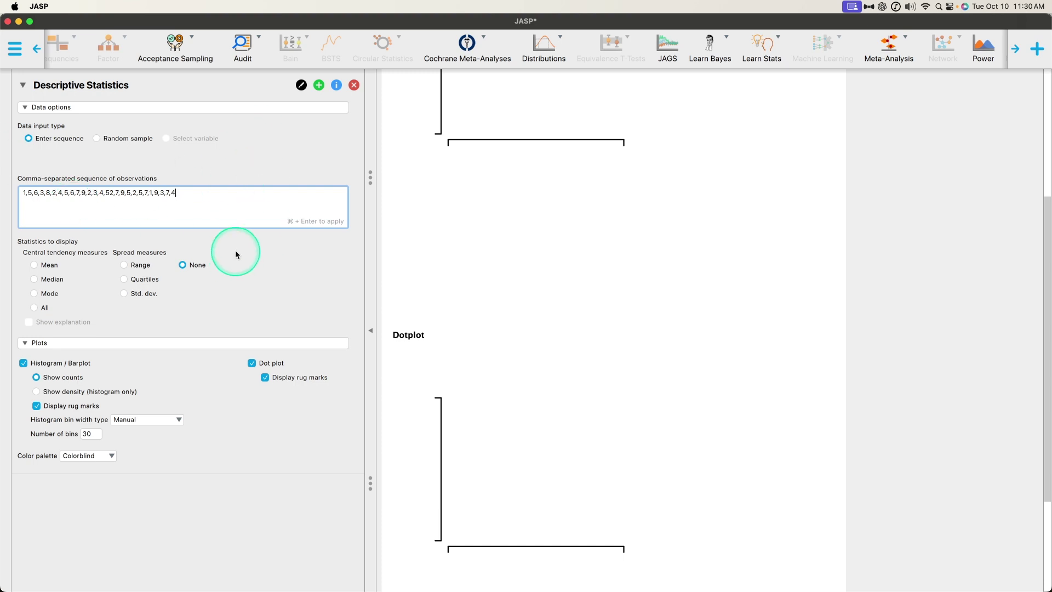
scroll(608, 411, "up", 5)
scroll(609, 414, "down", 5)
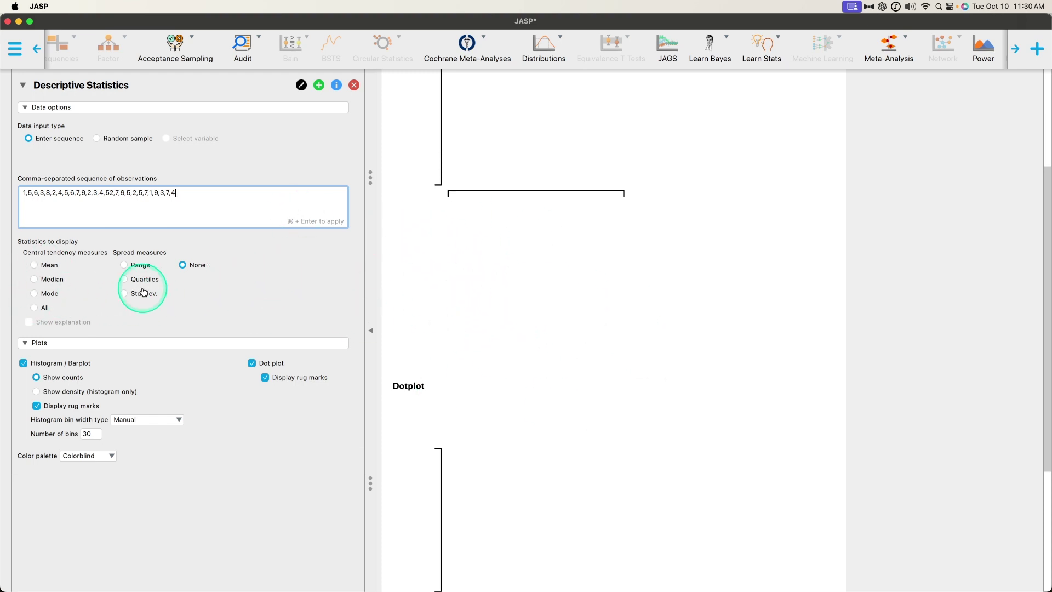
scroll(530, 394, "down", 7)
scroll(523, 421, "up", 12)
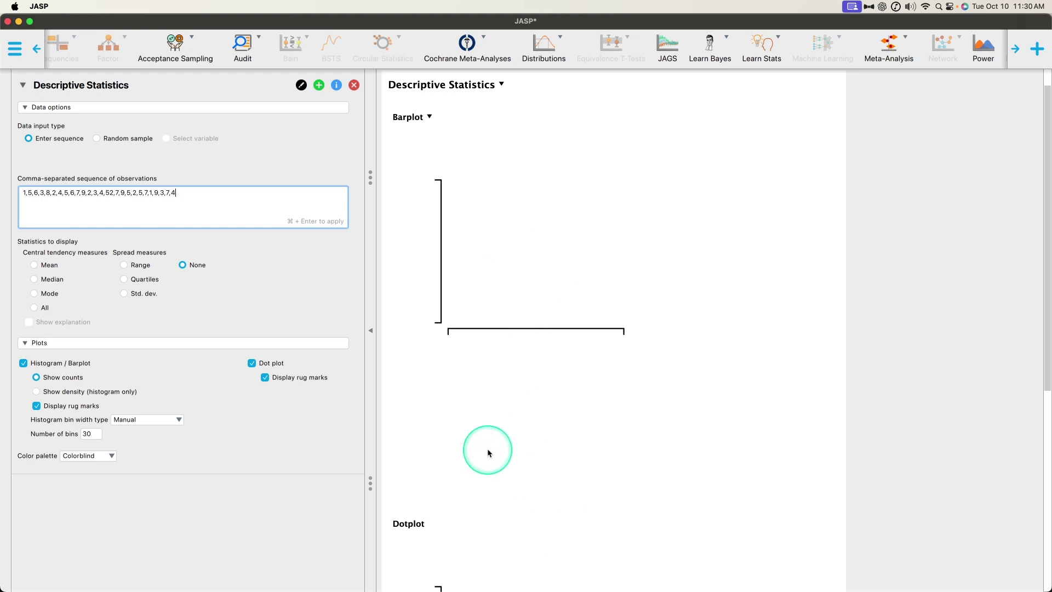
left_click(302, 229)
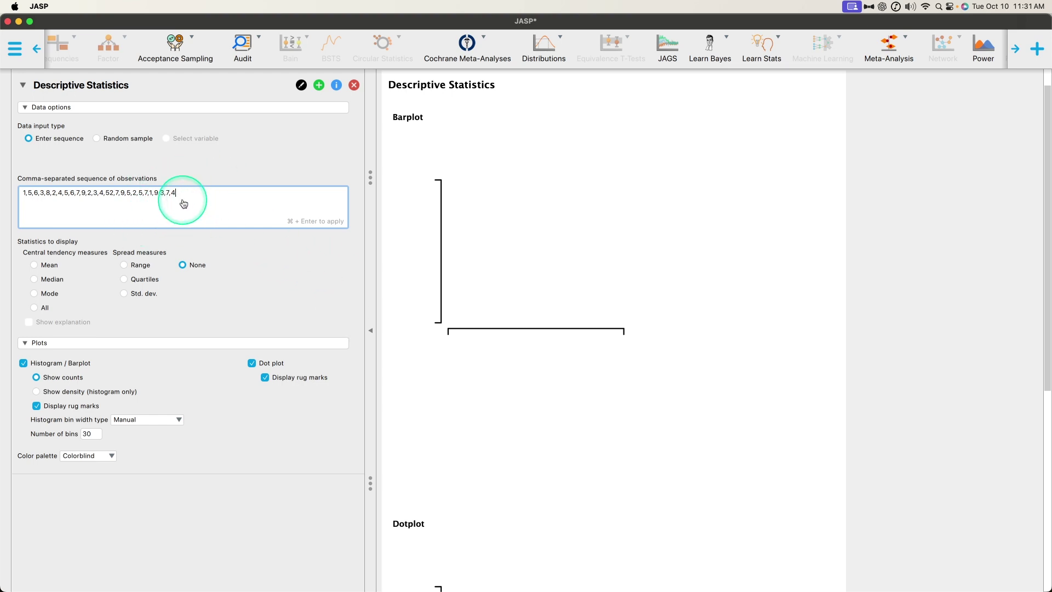
left_click(110, 195)
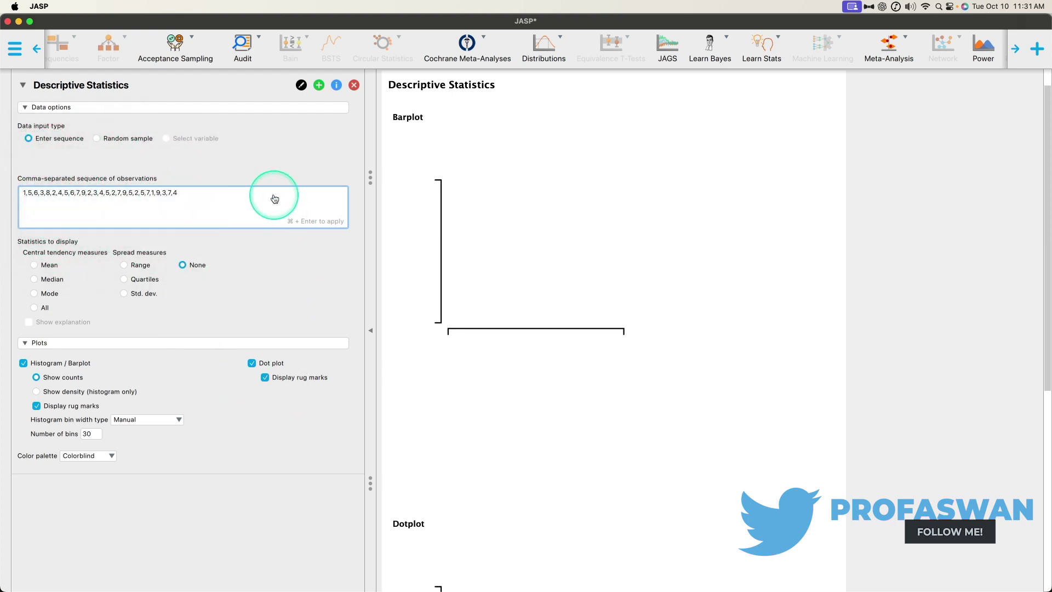
key("super+Return")
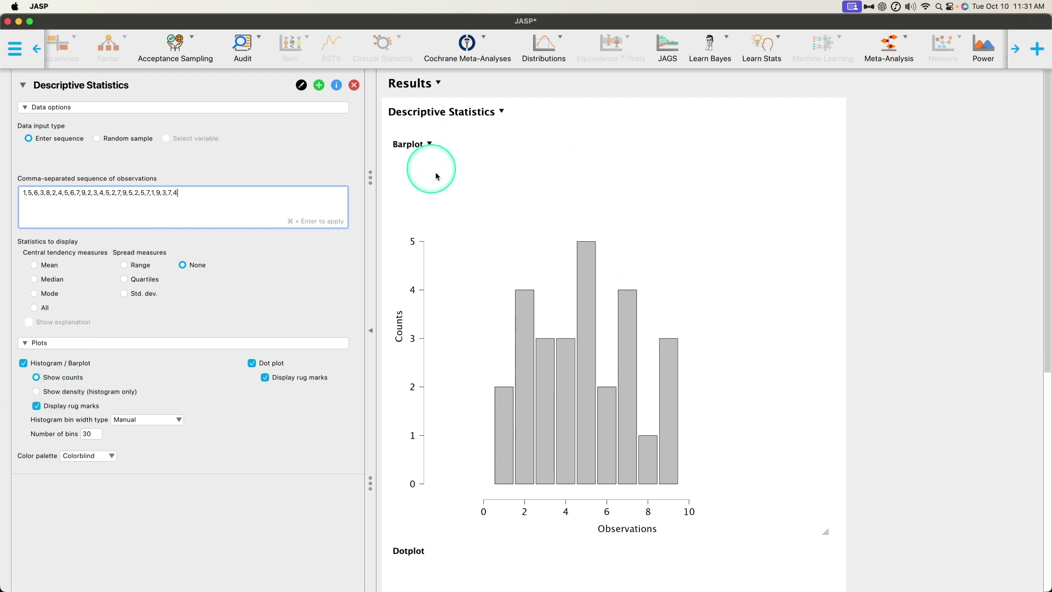
scroll(684, 288, "down", 5)
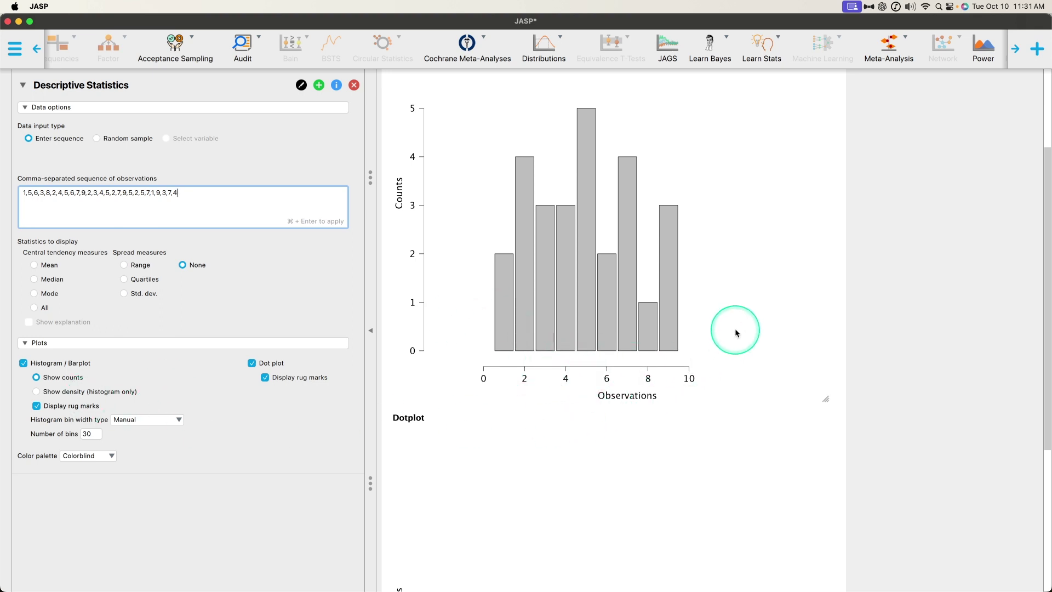
scroll(734, 328, "down", 9)
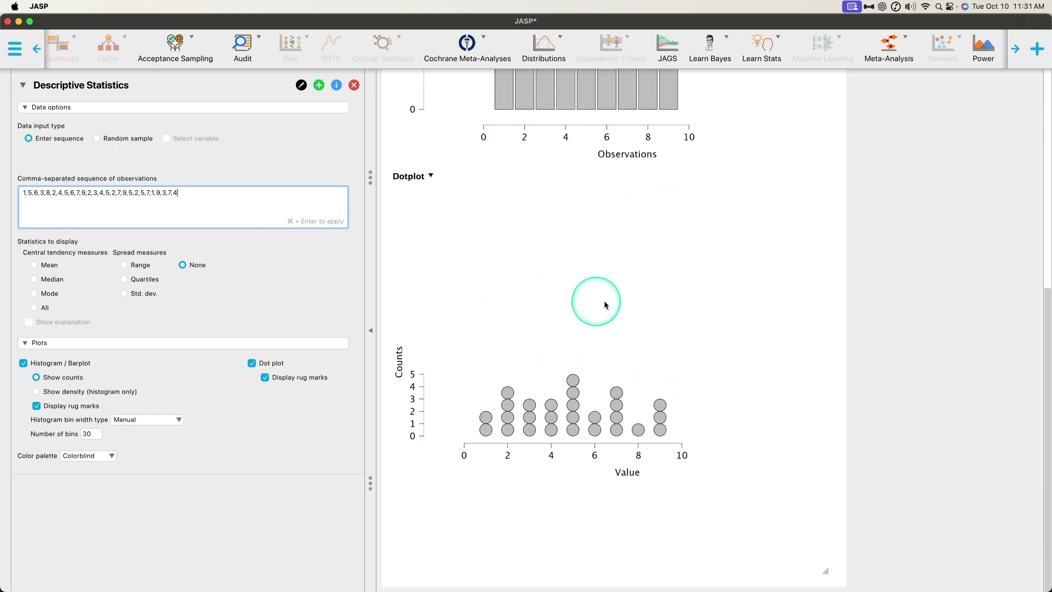
scroll(704, 252, "up", 3)
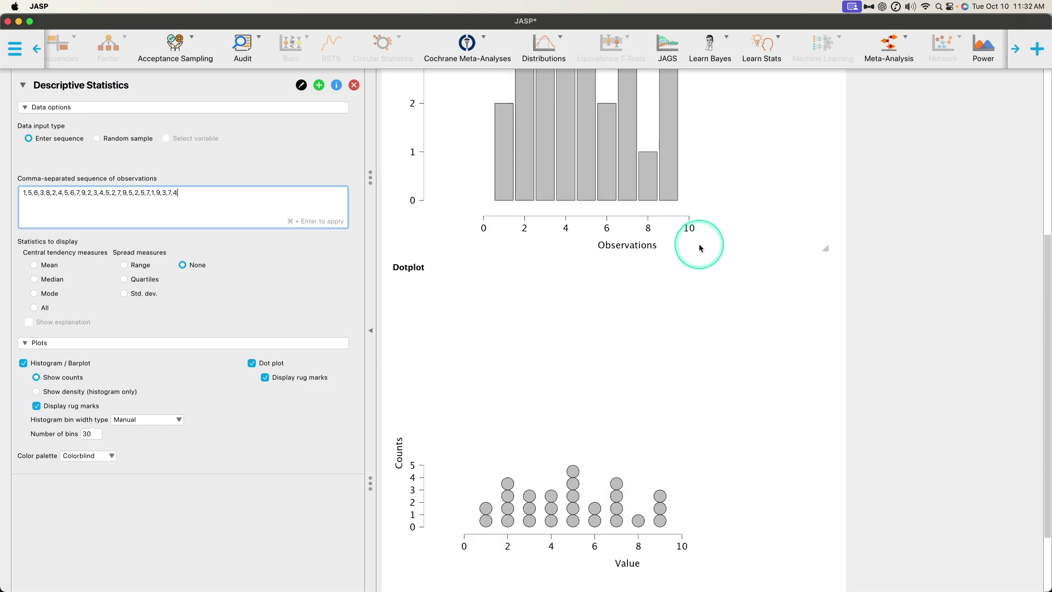
scroll(674, 285, "down", 2)
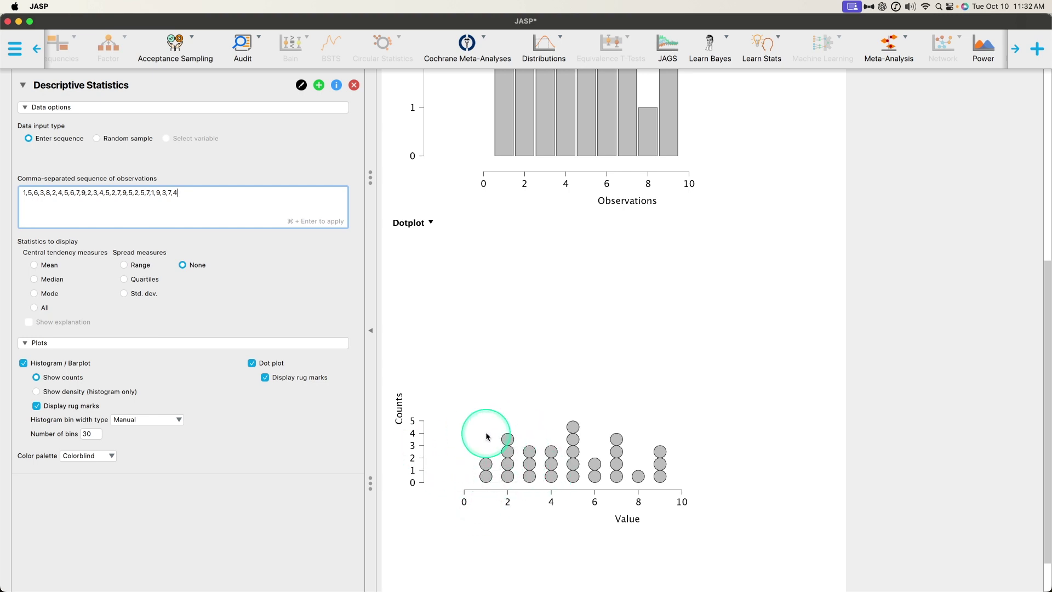
scroll(603, 458, "up", 1)
scroll(602, 457, "down", 5)
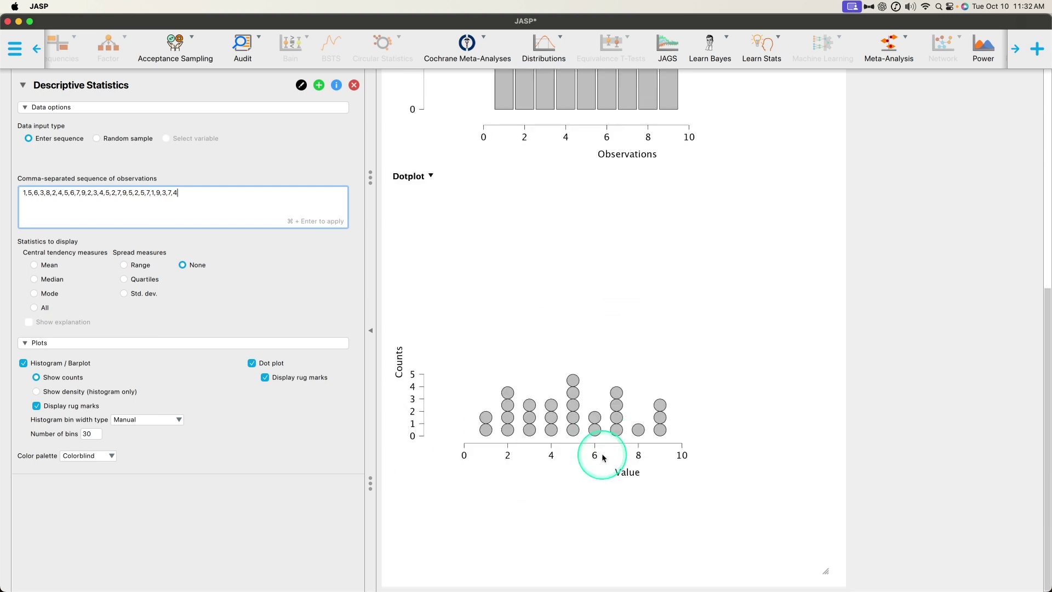
scroll(599, 451, "up", 3)
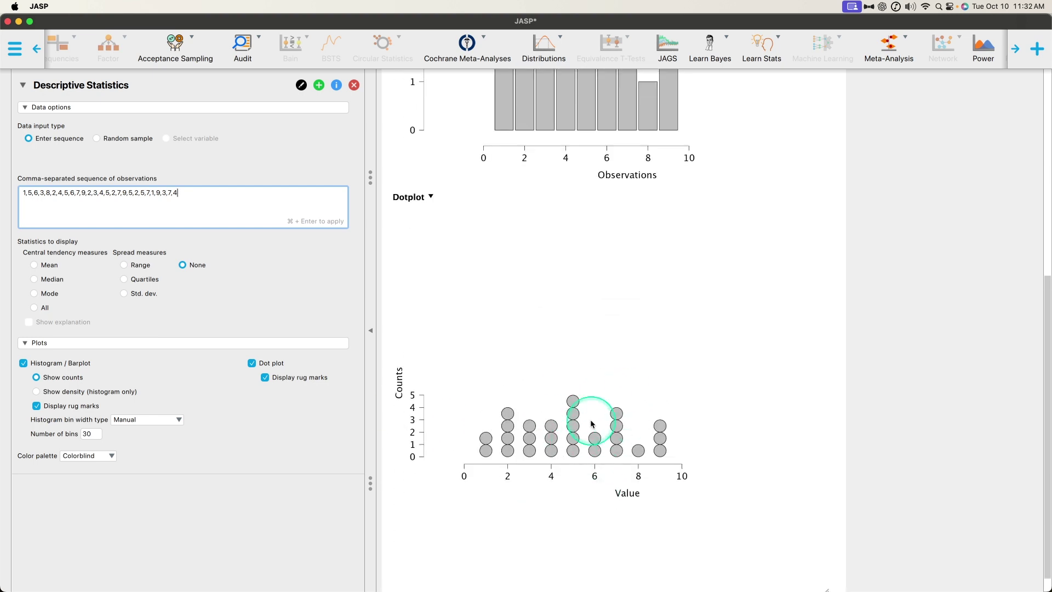
scroll(592, 411, "up", 10)
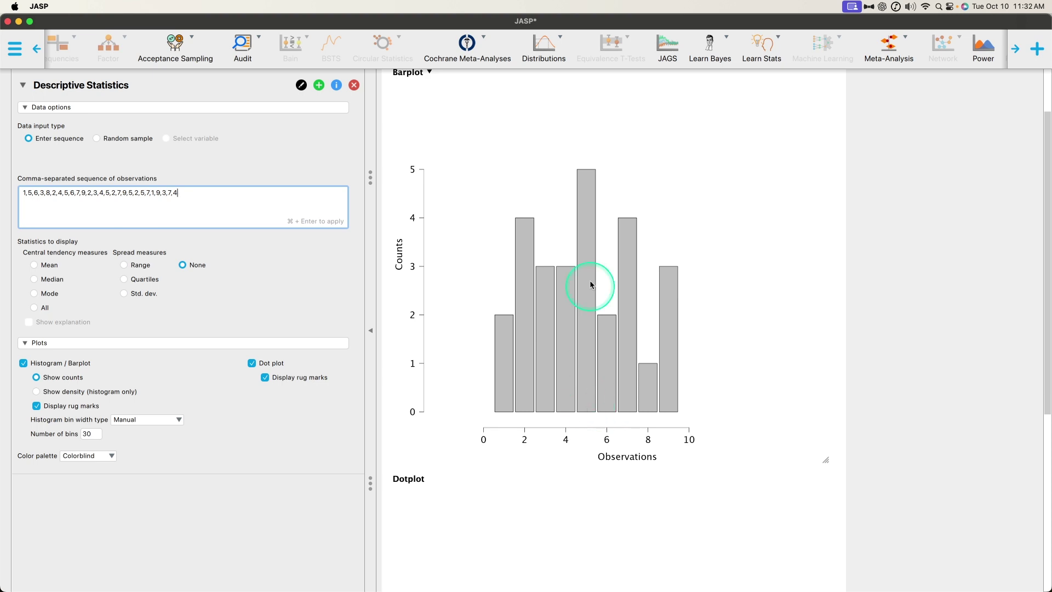
scroll(592, 328, "down", 10)
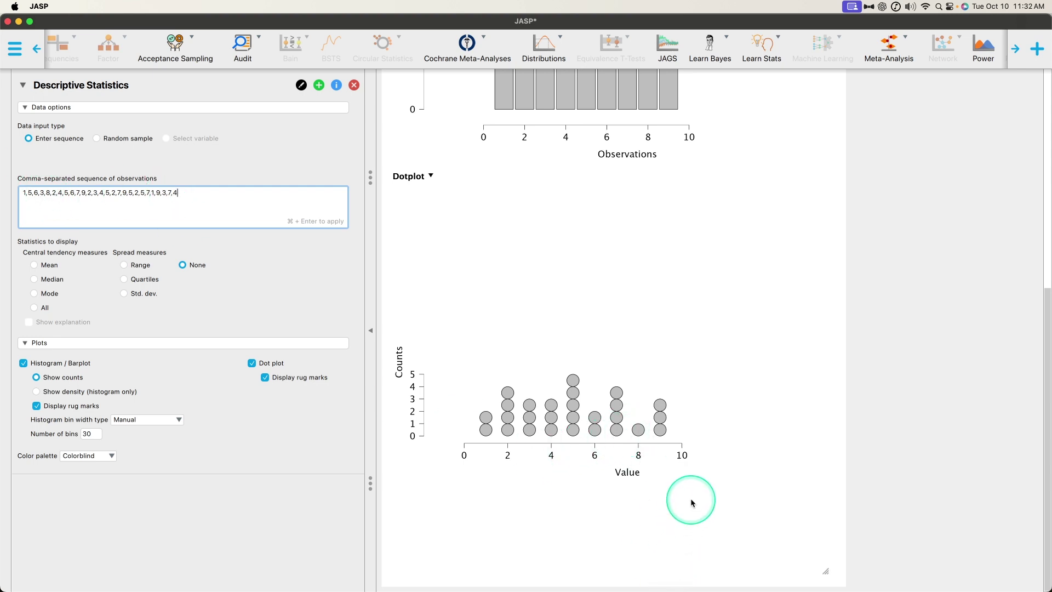
scroll(693, 419, "up", 3)
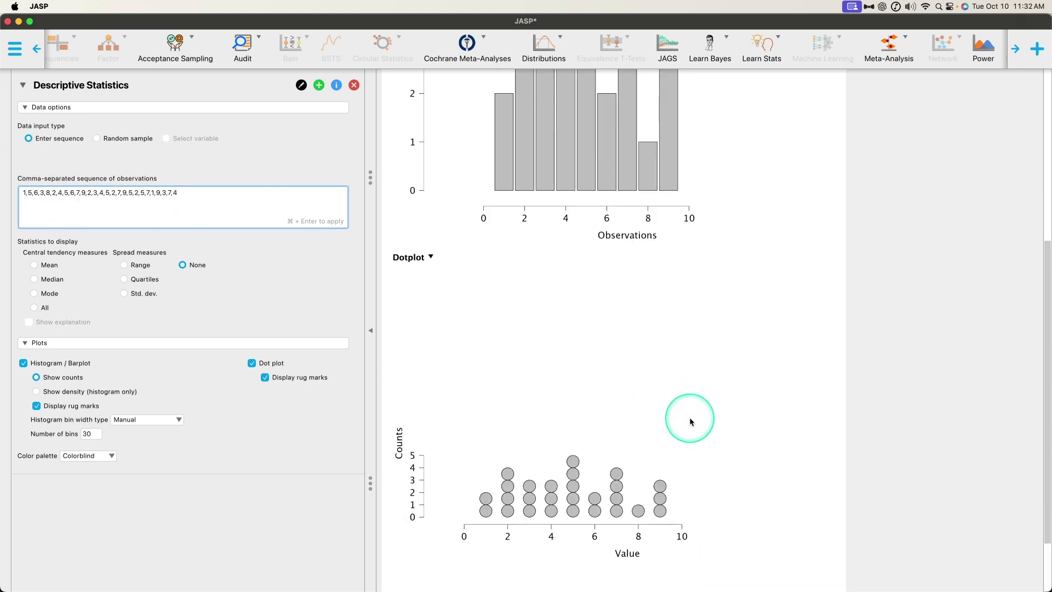
scroll(689, 415, "up", 10)
left_click(429, 145)
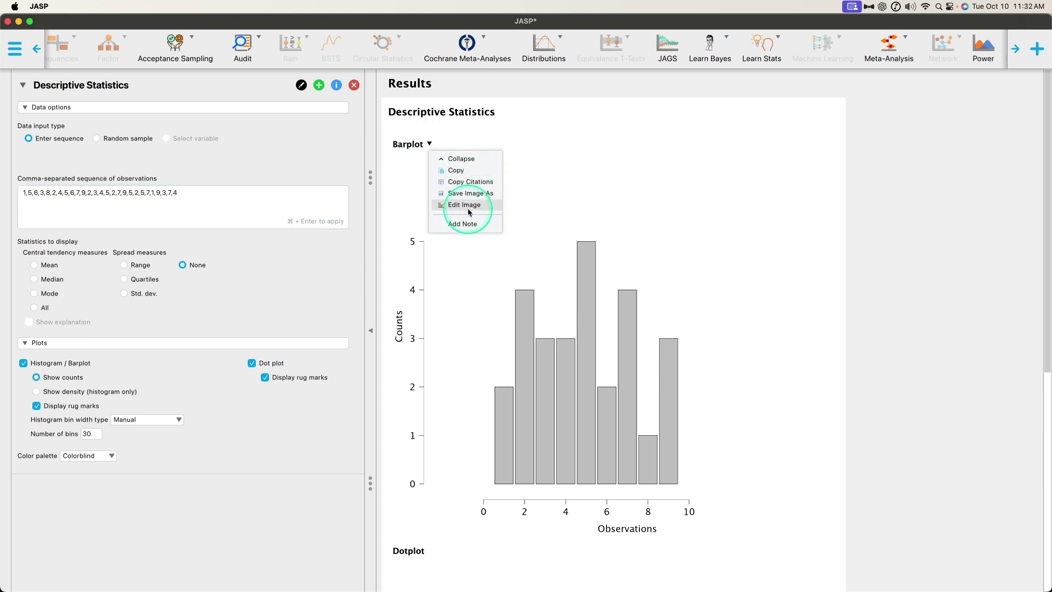
scroll(117, 47, "left", 6)
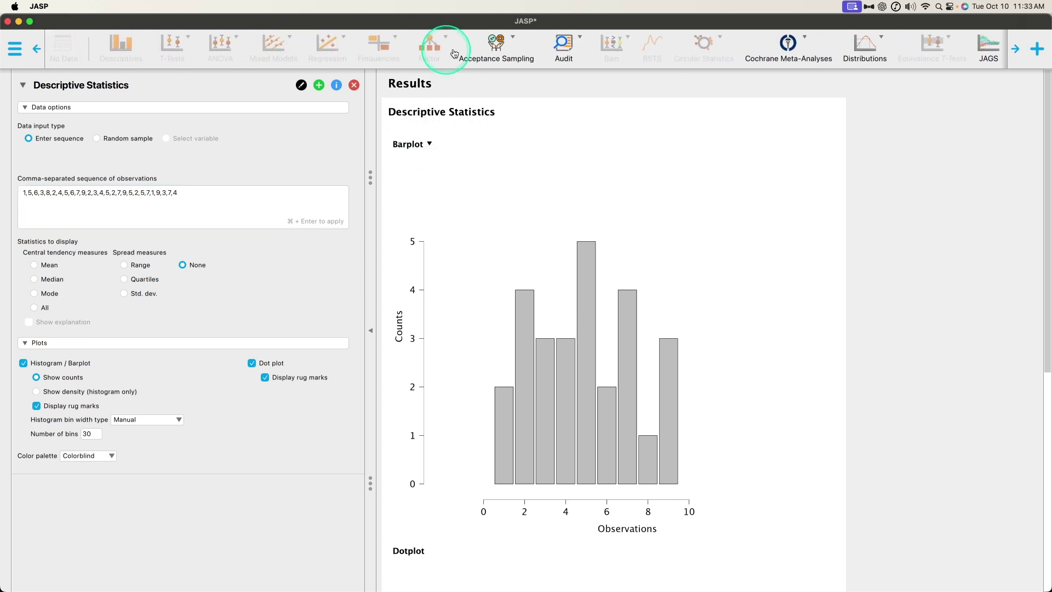
left_click(431, 145)
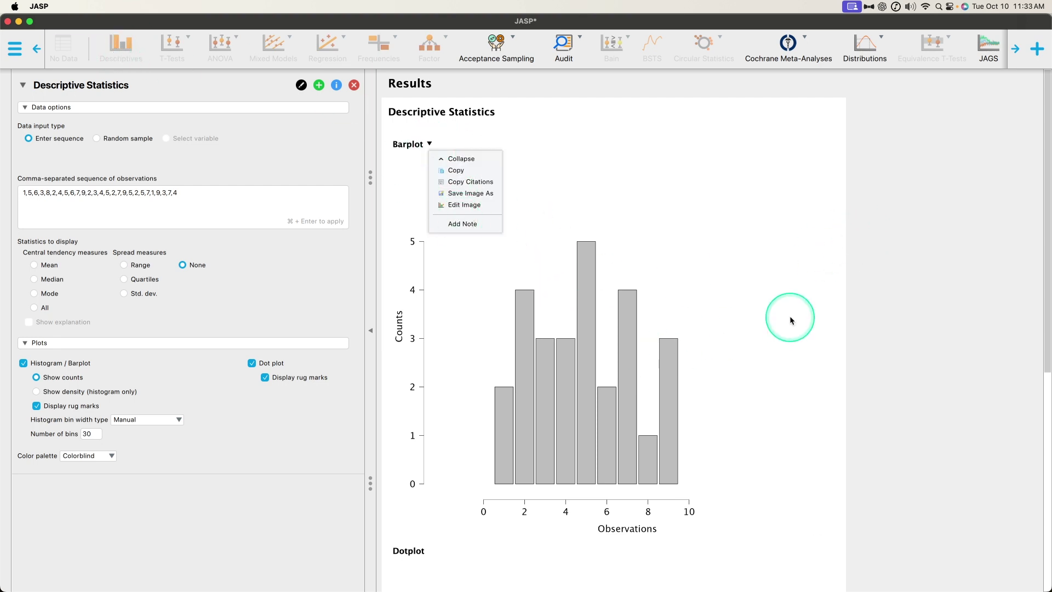
left_click(752, 358)
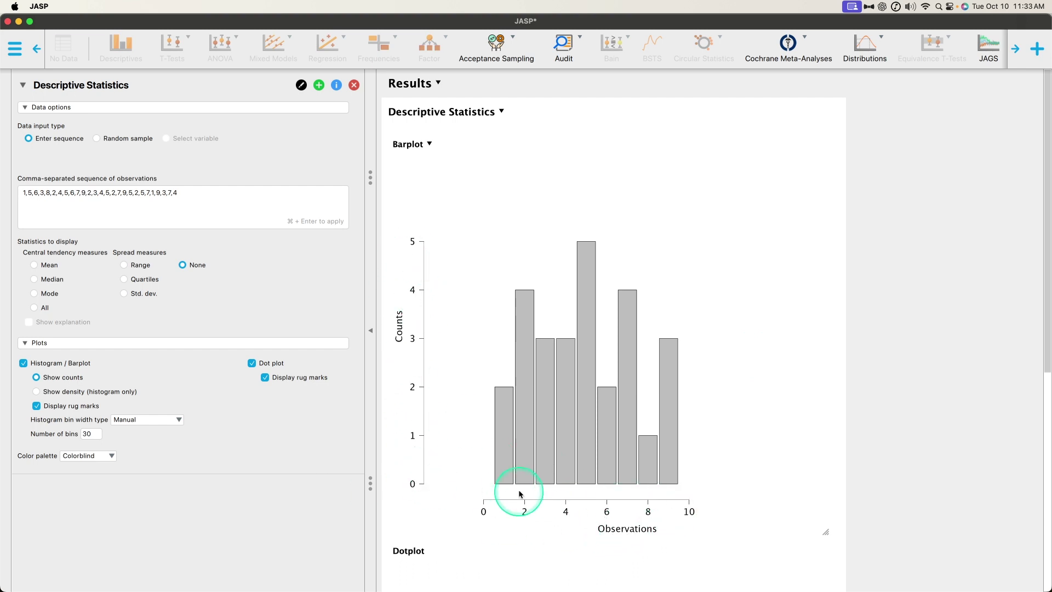
scroll(776, 337, "down", 5)
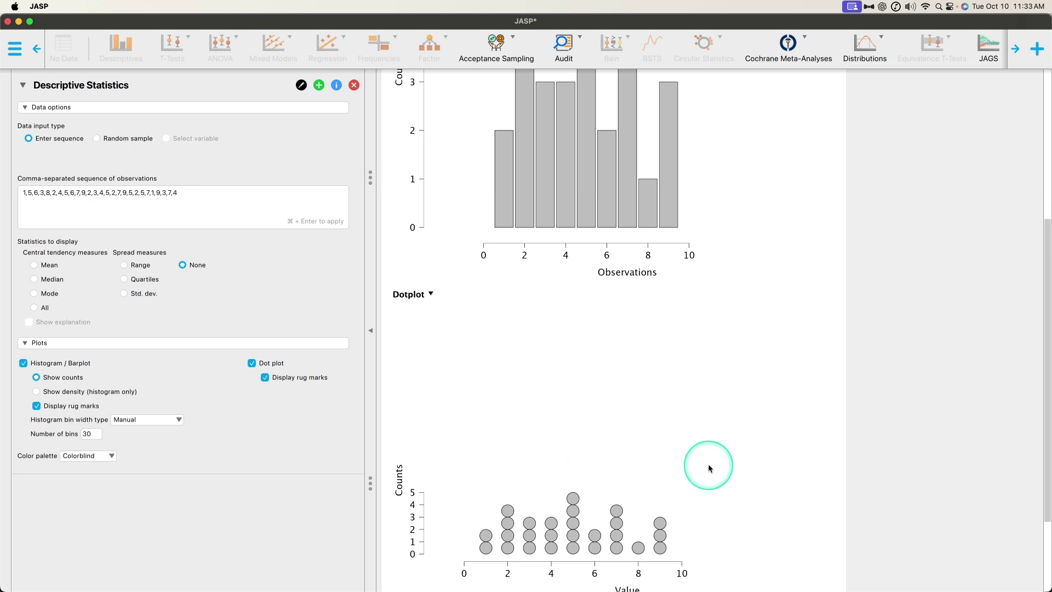
scroll(672, 383, "up", 5)
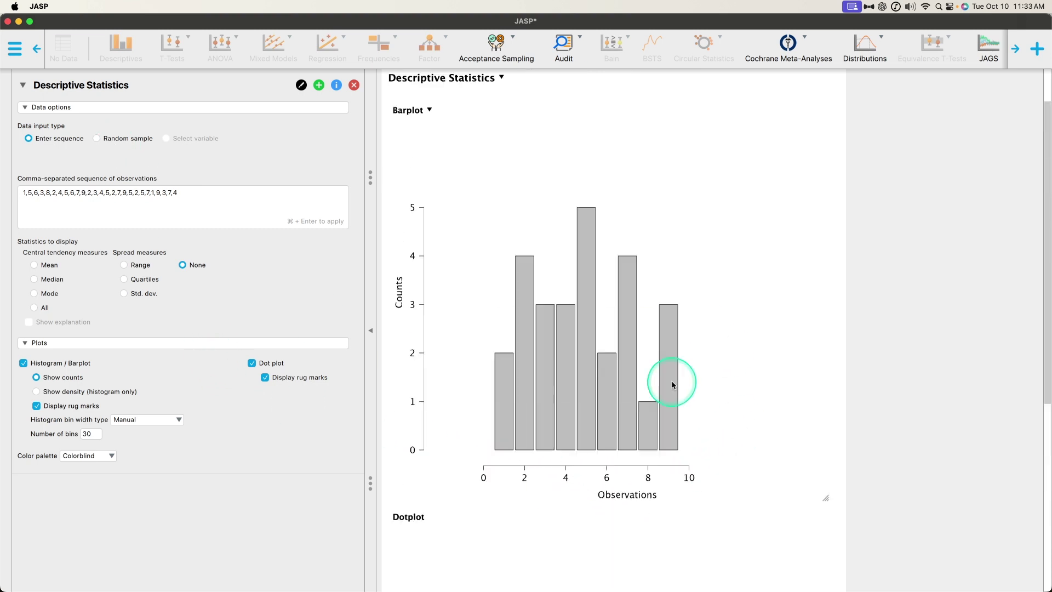
scroll(667, 376, "down", 5)
scroll(667, 378, "up", 5)
Step: Select Mean under Central tendency measures so a Mean = 4.85 line appears on both plots
left_click(37, 267)
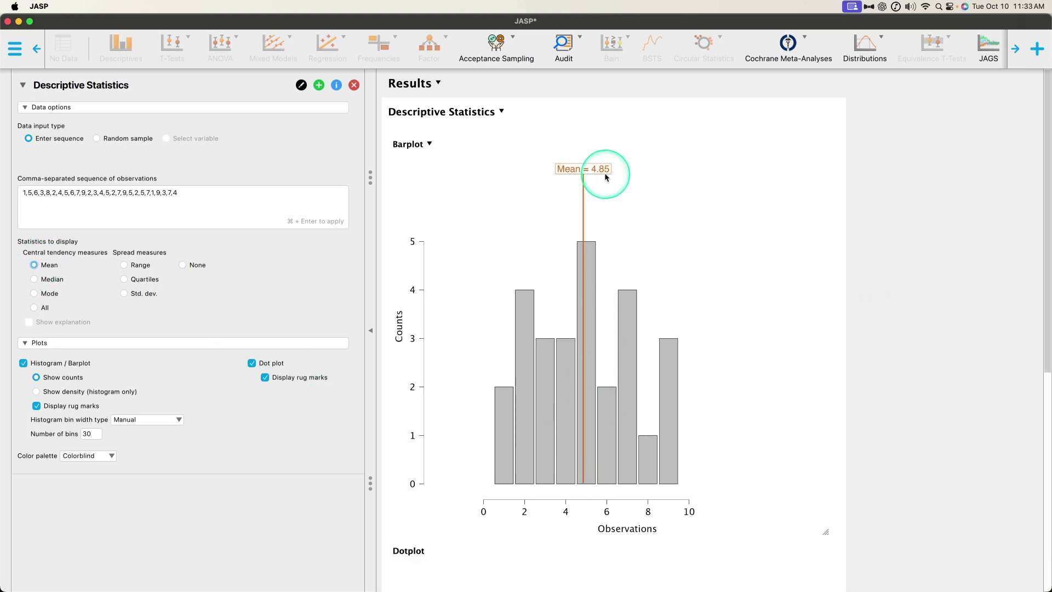
scroll(747, 385, "down", 3)
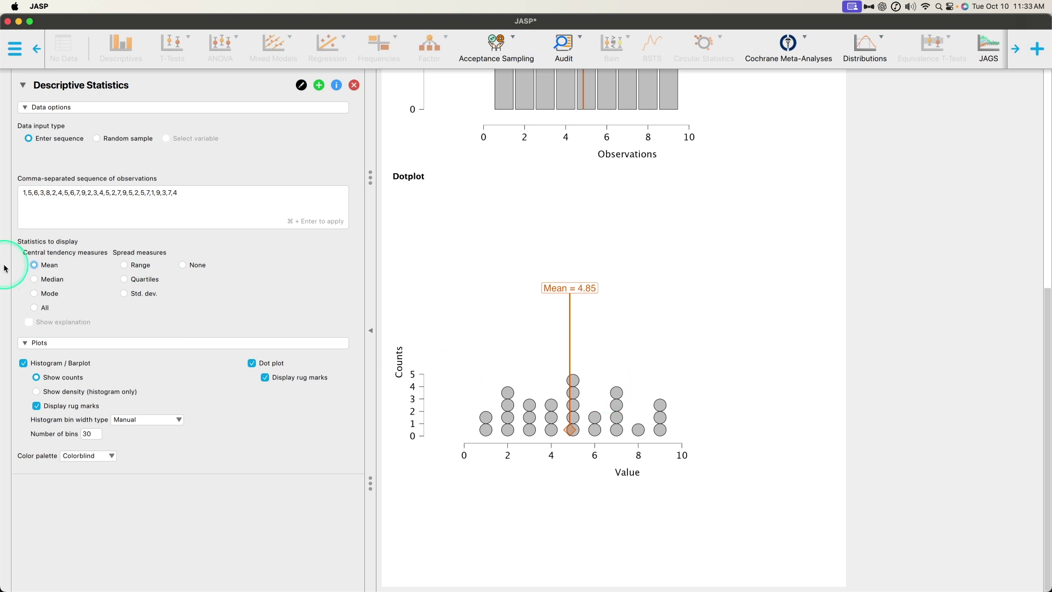
Step: Switch the central tendency marker from the mean to the median, 5.00
left_click(34, 279)
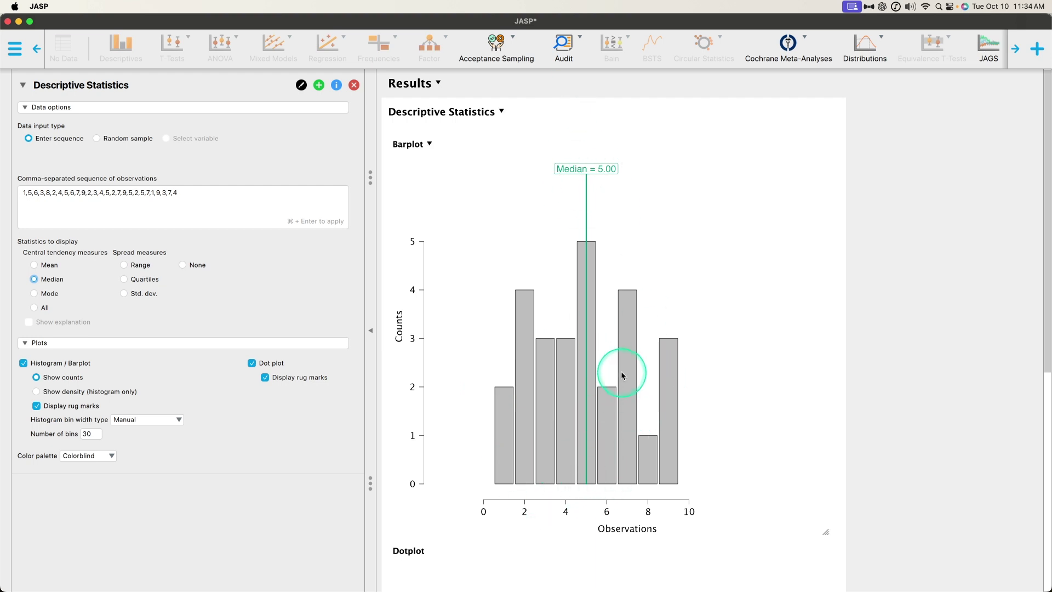
scroll(622, 369, "down", 3)
scroll(604, 321, "down", 10)
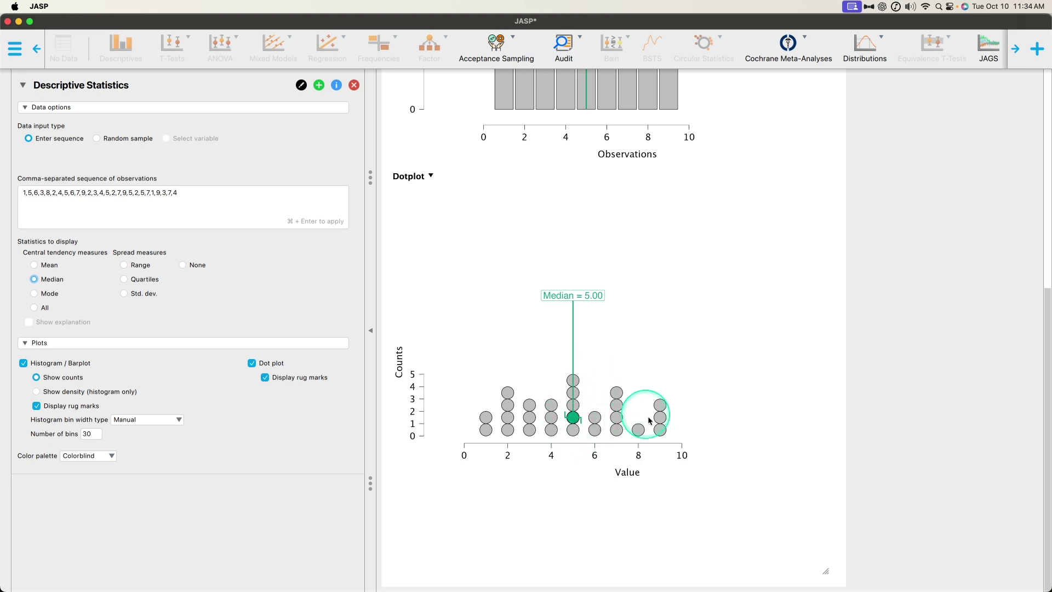
scroll(493, 411, "up", 3)
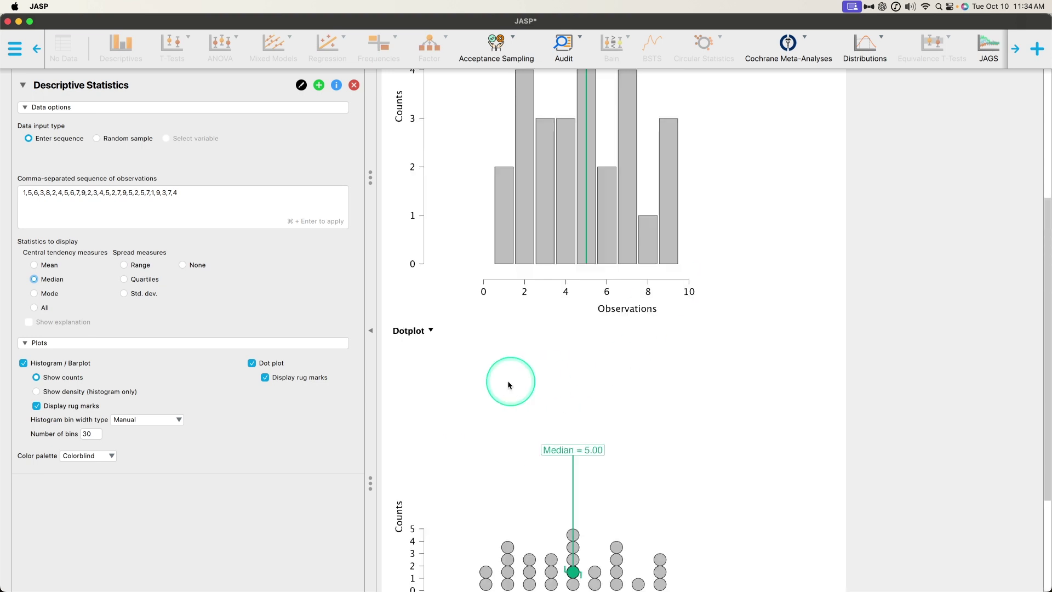
Step: Switch the central tendency marker to the mode, 5 with a count of 5
left_click(34, 293)
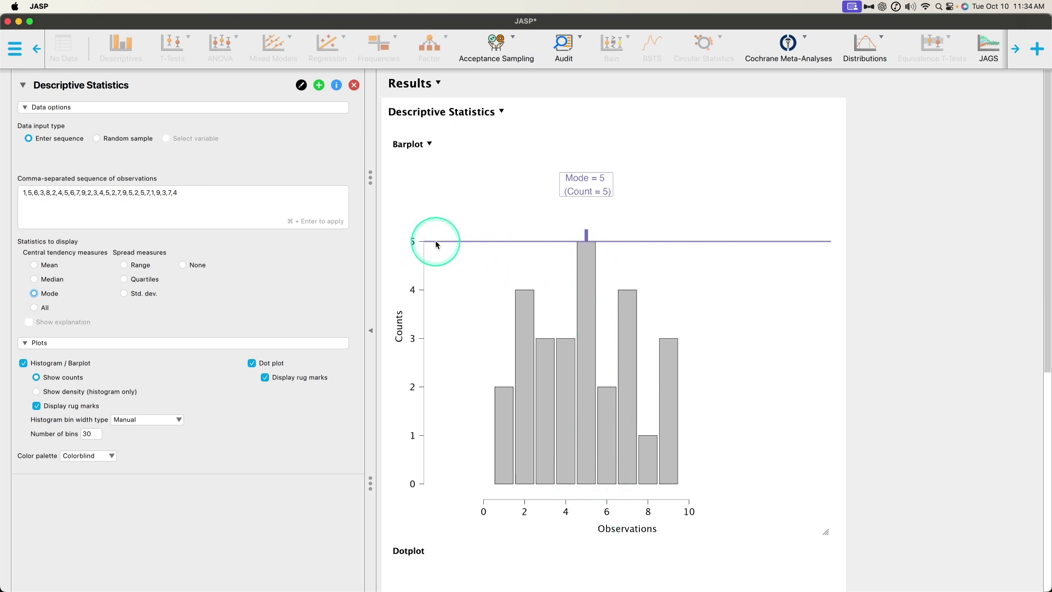
scroll(603, 285, "down", 6)
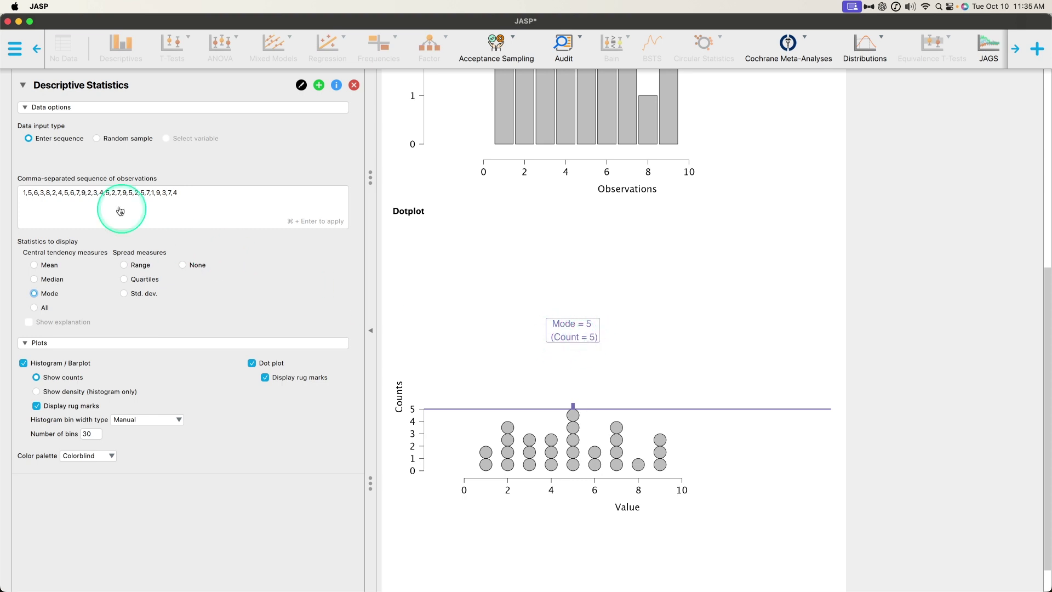
Step: Set Central tendency measures to All, showing mean, median and mode lines together
left_click(34, 308)
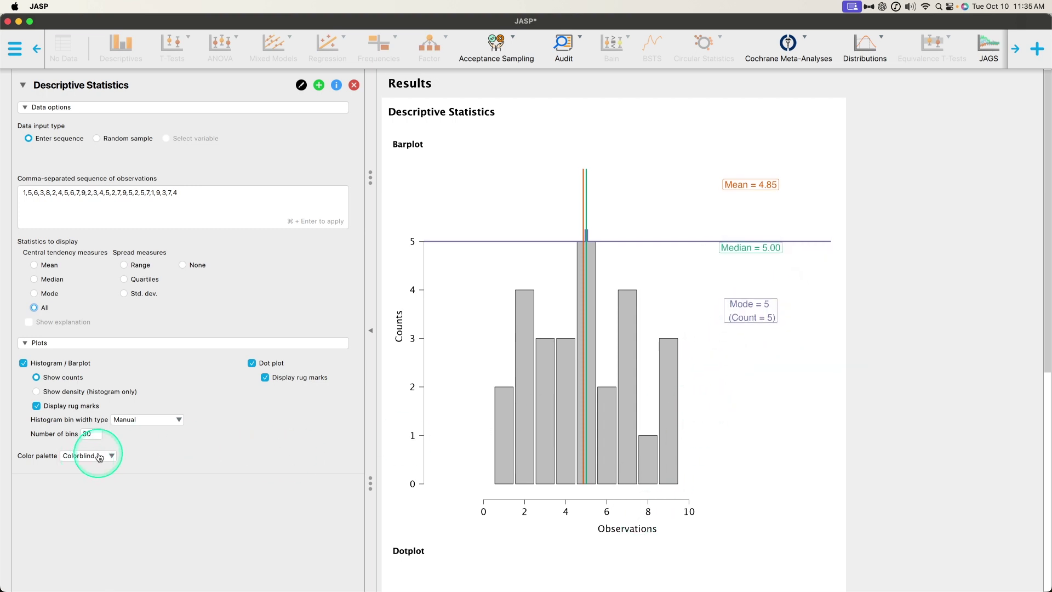
scroll(669, 334, "down", 1)
scroll(670, 338, "down", 10)
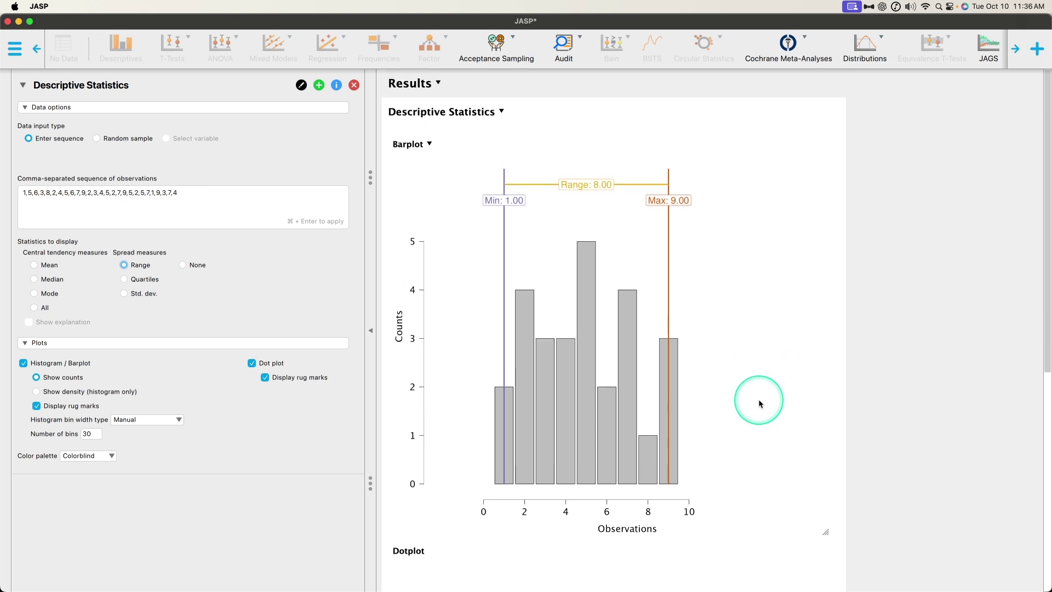
scroll(758, 399, "down", 6)
scroll(491, 97, "up", 6)
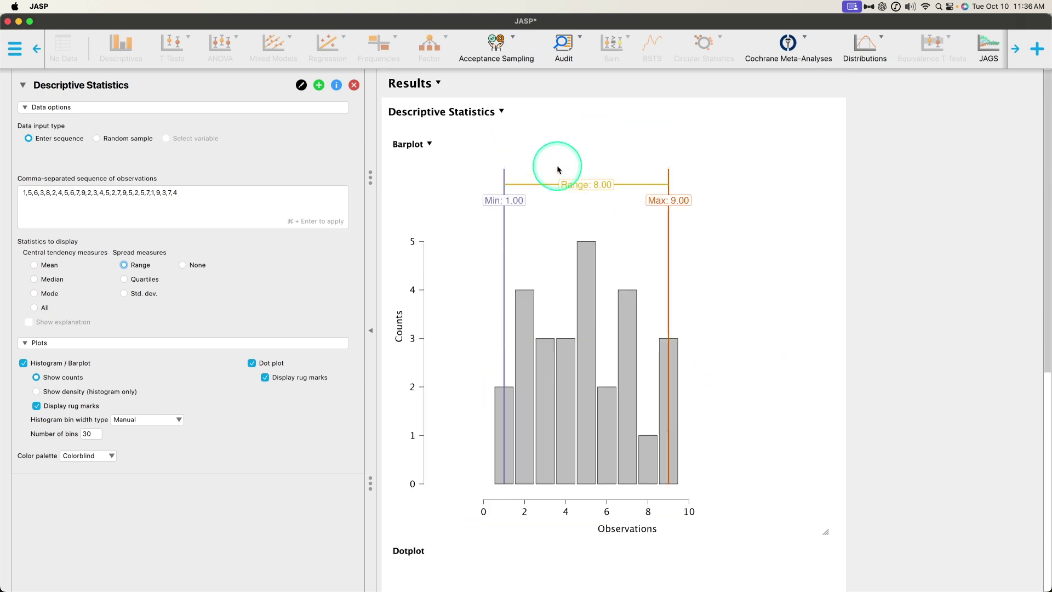
scroll(811, 321, "down", 7)
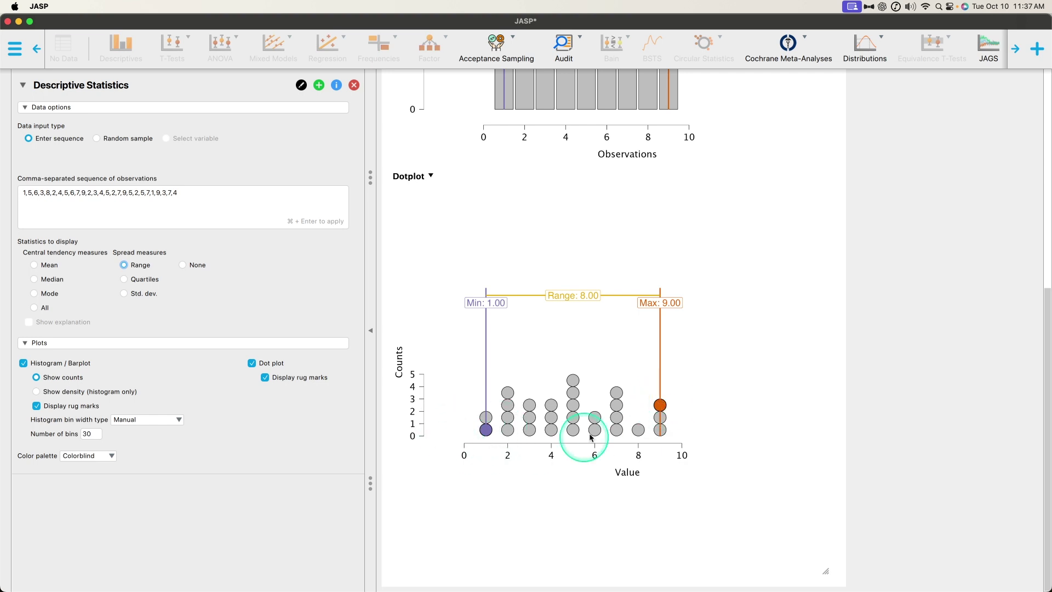
left_click(125, 279)
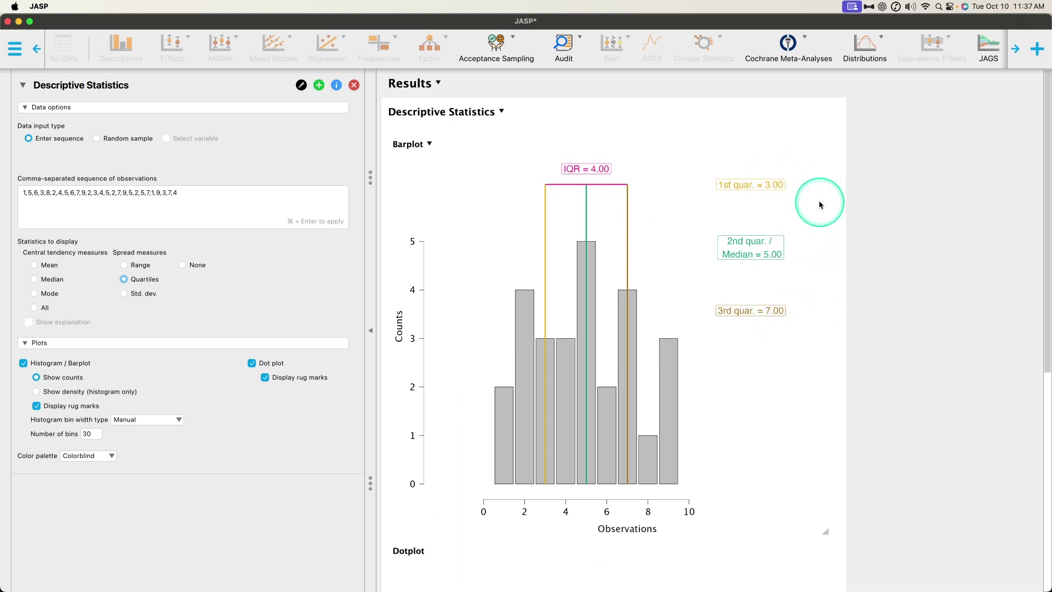
scroll(719, 376, "down", 6)
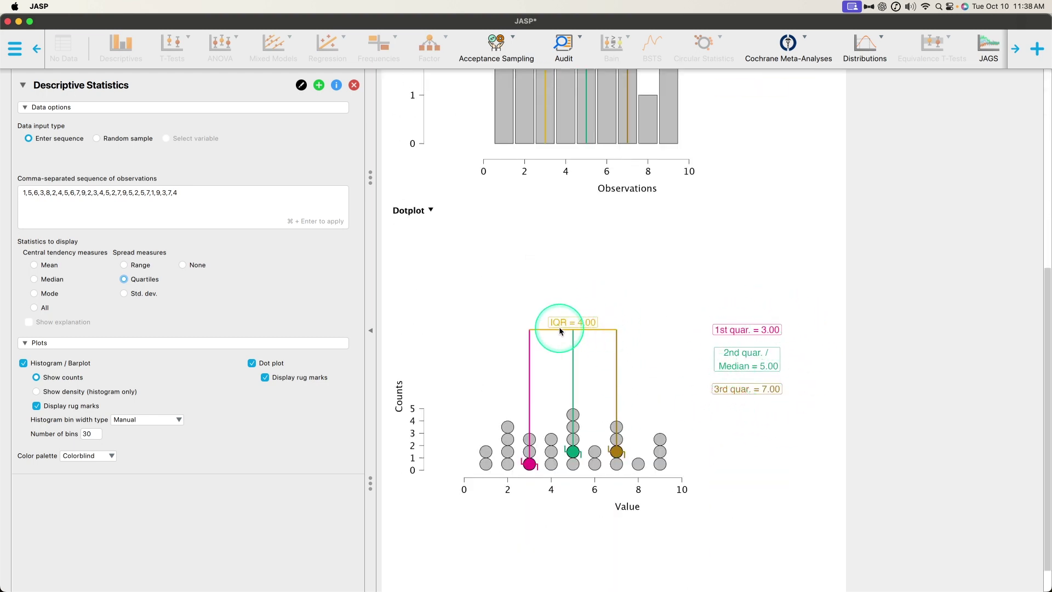
scroll(696, 285, "up", 3)
scroll(700, 285, "down", 3)
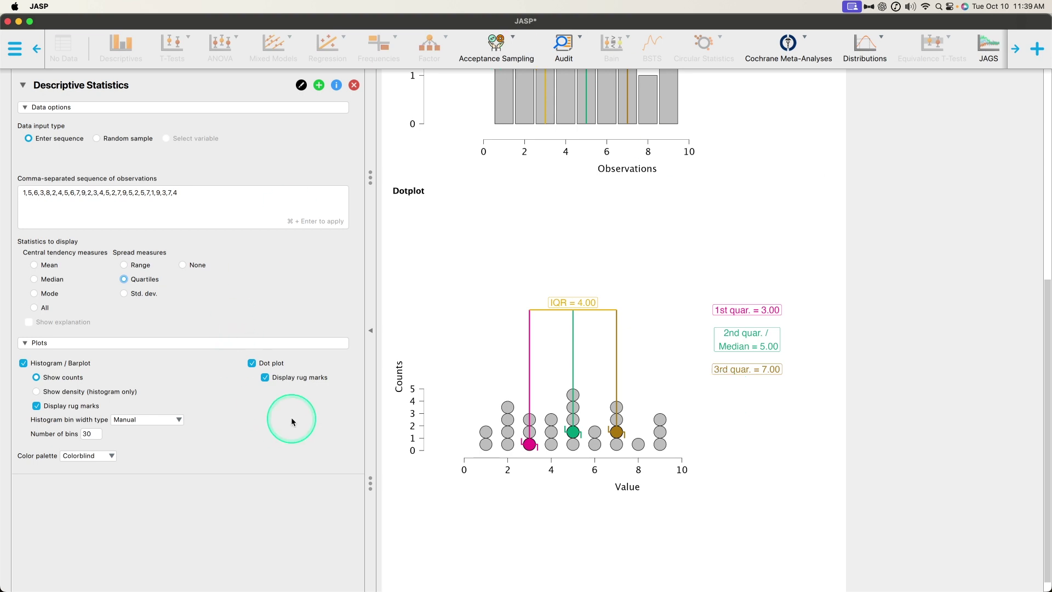
Step: Choose Std. dev. under Spread measures to mark mean 4.85 with ±1 and ±2 SD (2.46) lines
left_click(124, 293)
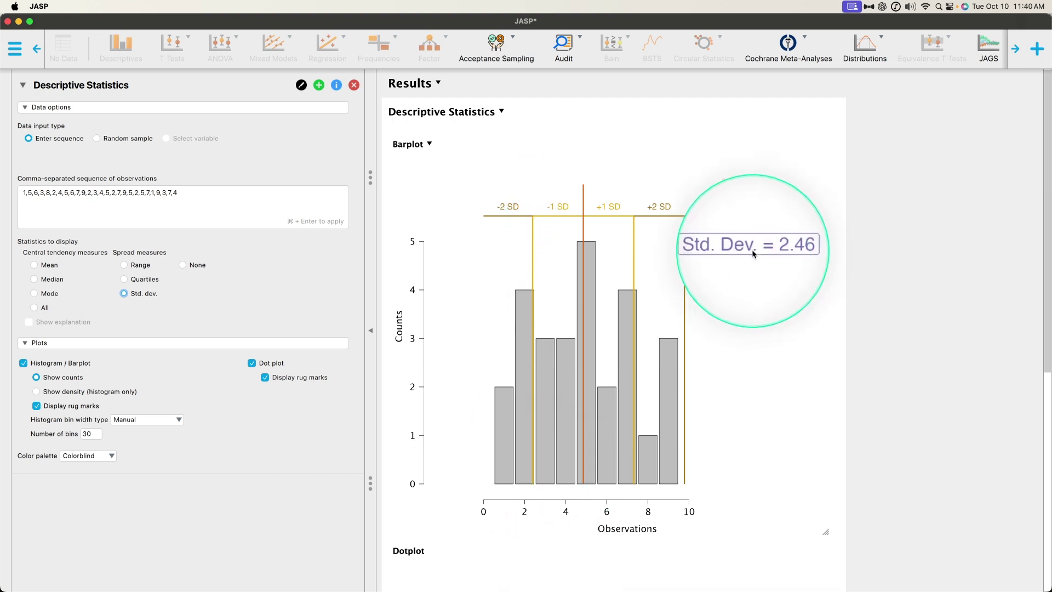
scroll(729, 422, "down", 5)
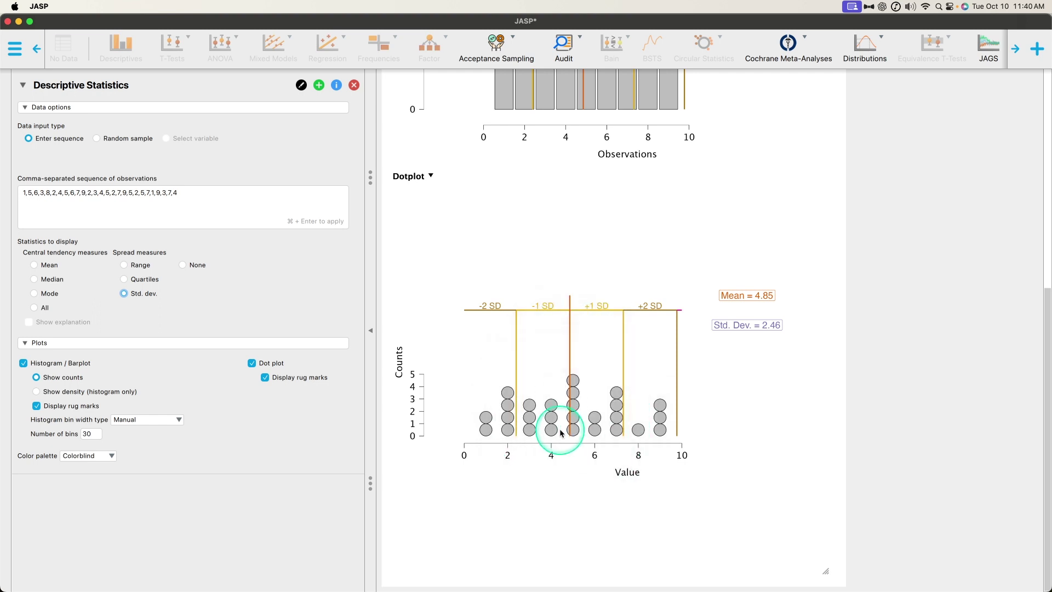
scroll(642, 413, "up", 5)
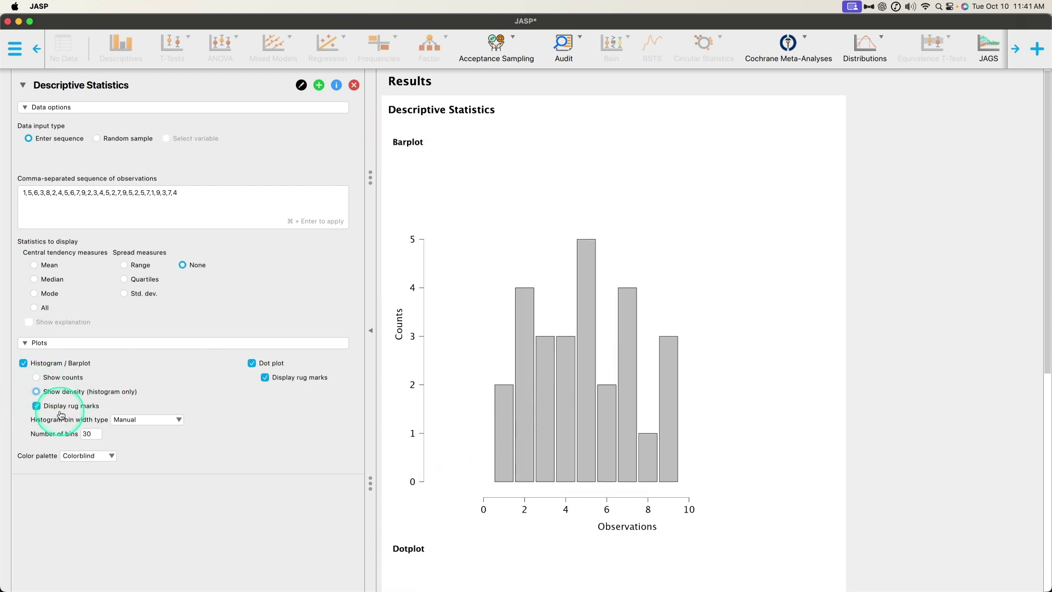
Step: Change the histogram bin width type to Sturges
scroll(575, 458, "down", 10)
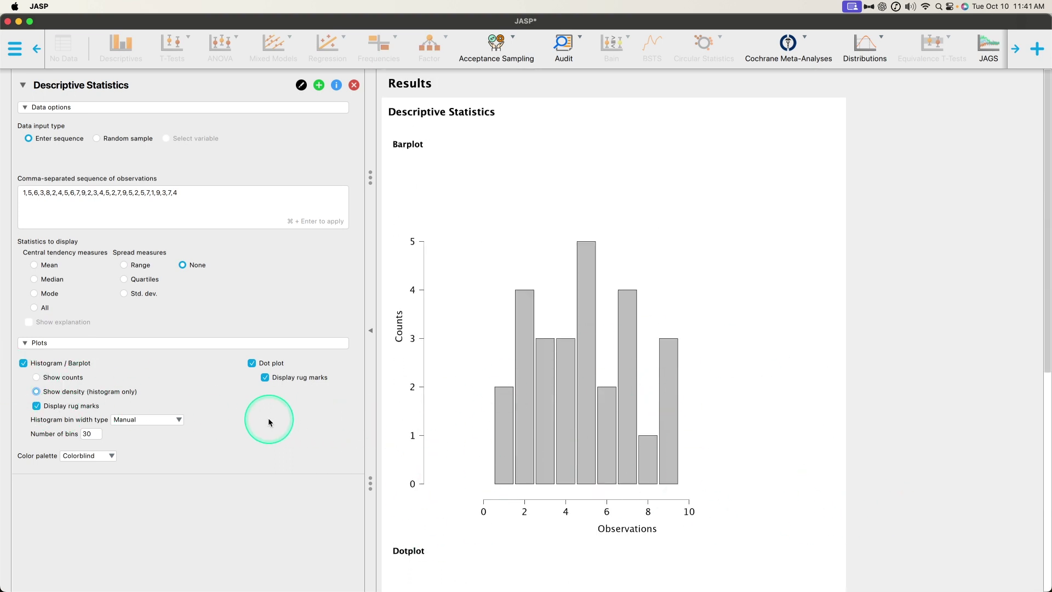
left_click(158, 420)
left_click(156, 430)
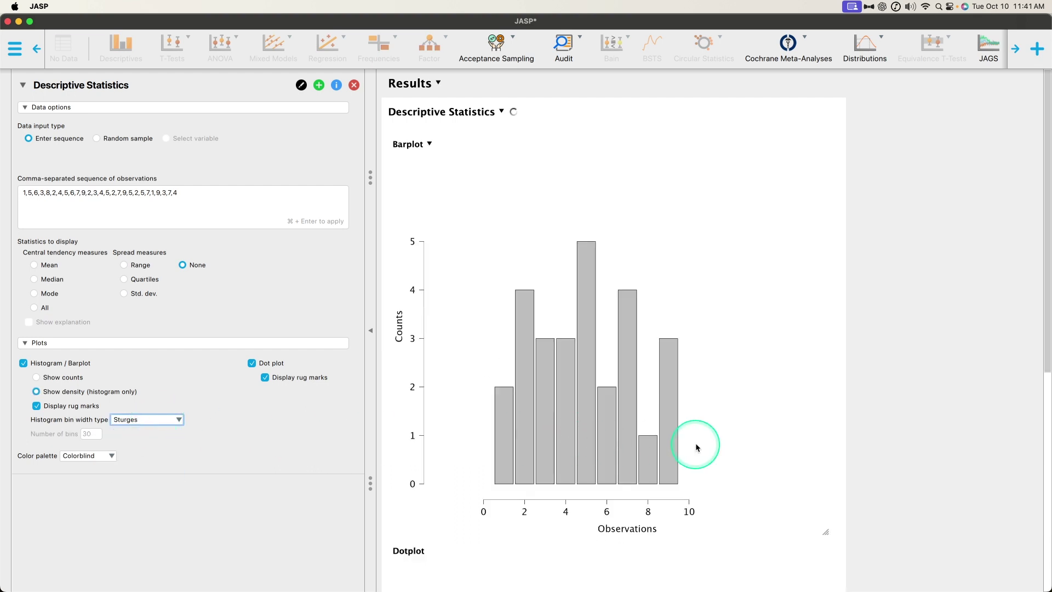
Step: Switch the histogram from density back to showing counts
scroll(699, 442, "down", 5)
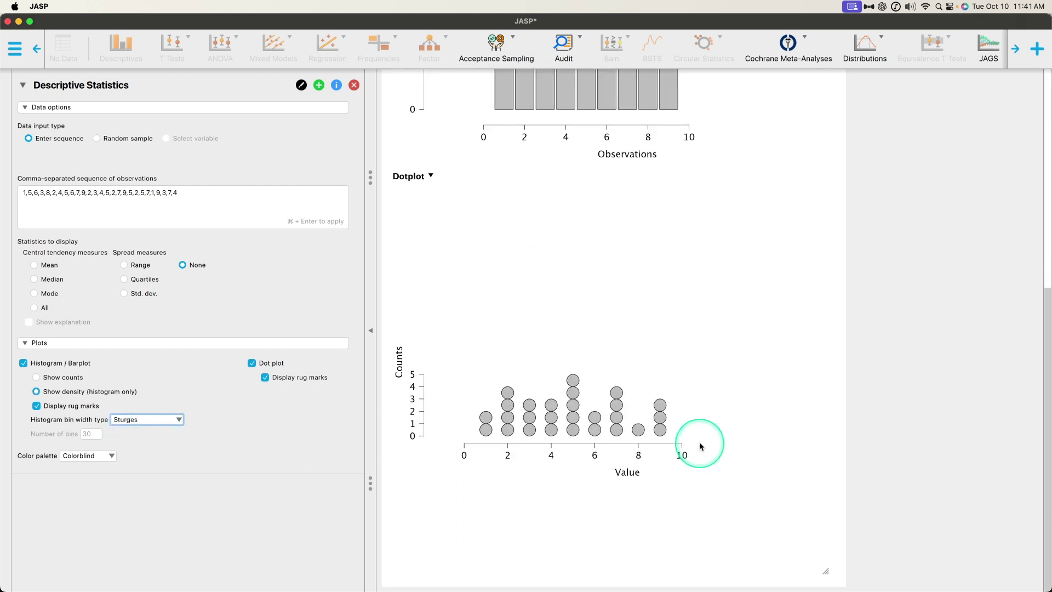
scroll(695, 436, "up", 5)
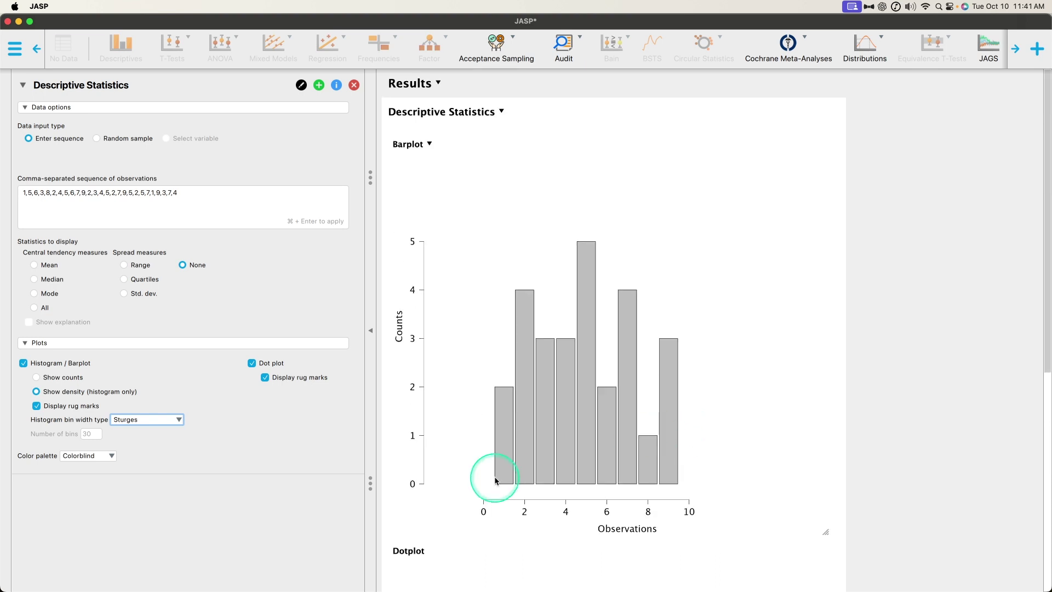
scroll(698, 433, "down", 3)
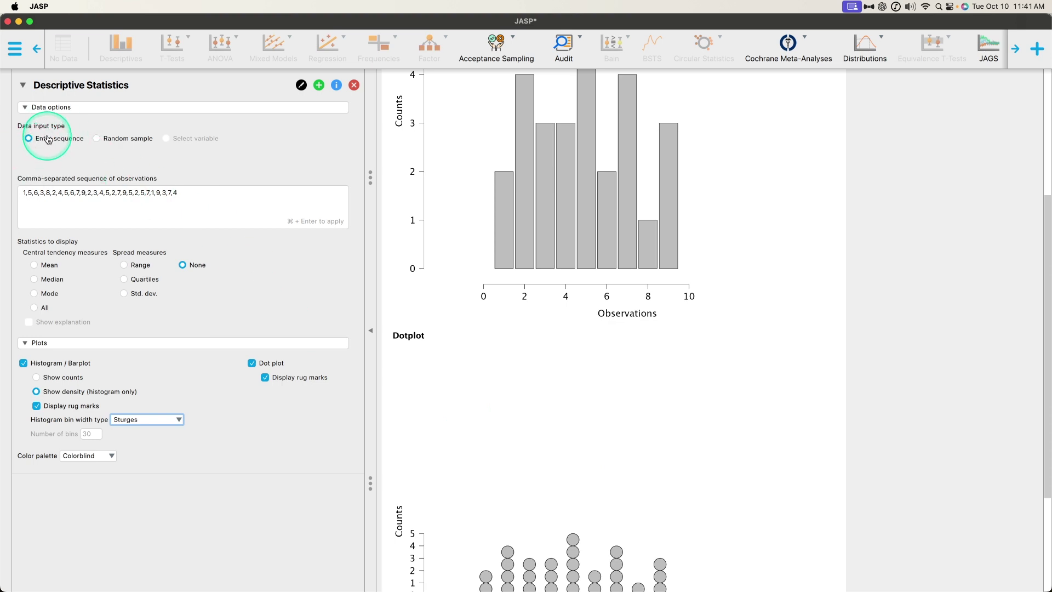
left_click(37, 377)
Step: Duplicate the Descriptive Statistics analysis and set the copy to a random binomial sample of 100, seed 123
left_click(318, 85)
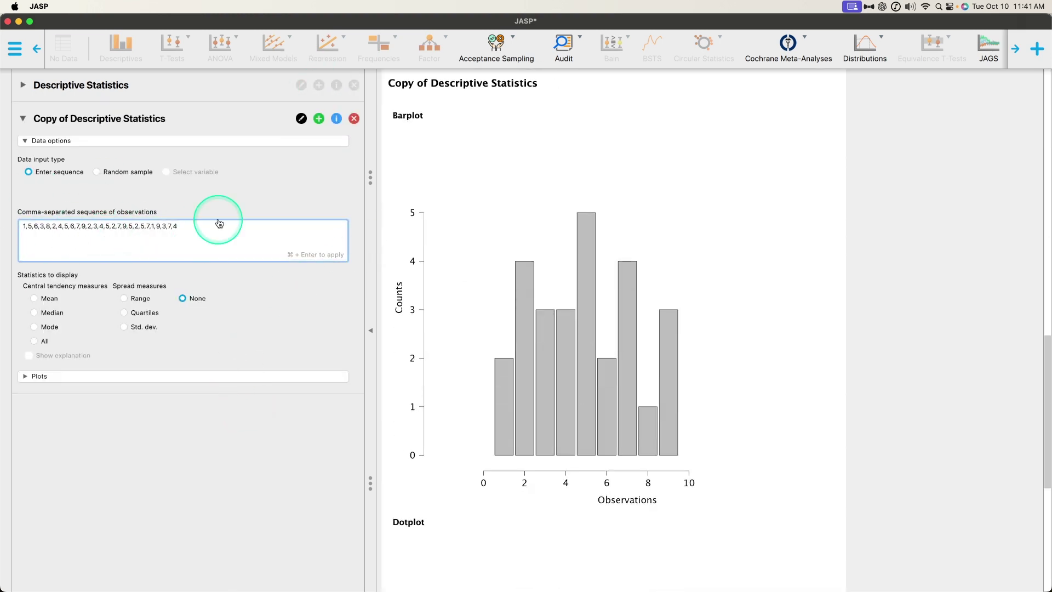
left_click(101, 376)
left_click(130, 172)
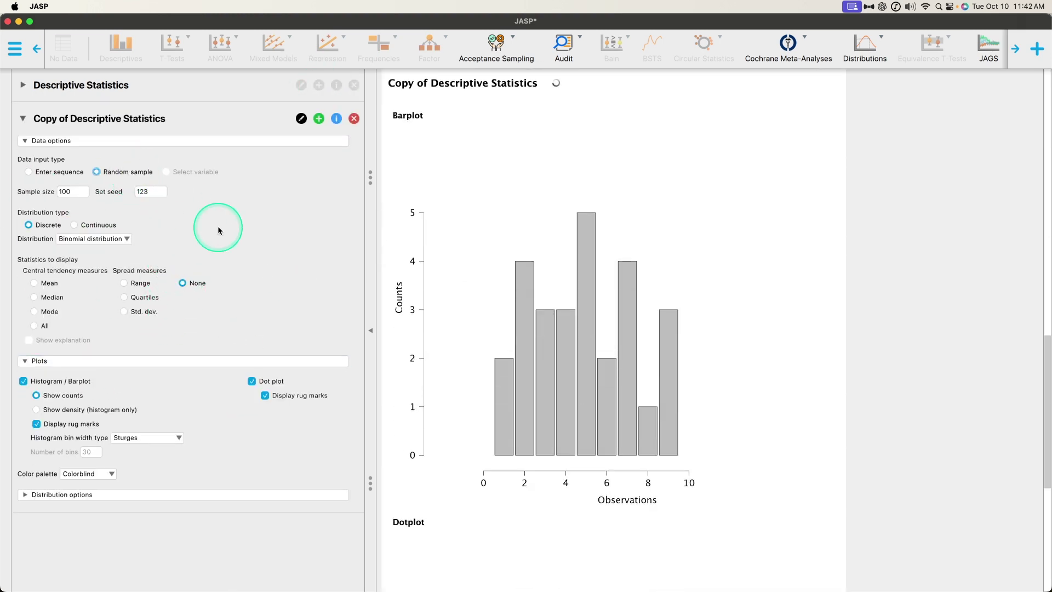
left_click(23, 85)
left_click(212, 494)
scroll(684, 368, "up", 8)
scroll(683, 367, "down", 9)
scroll(679, 354, "up", 3)
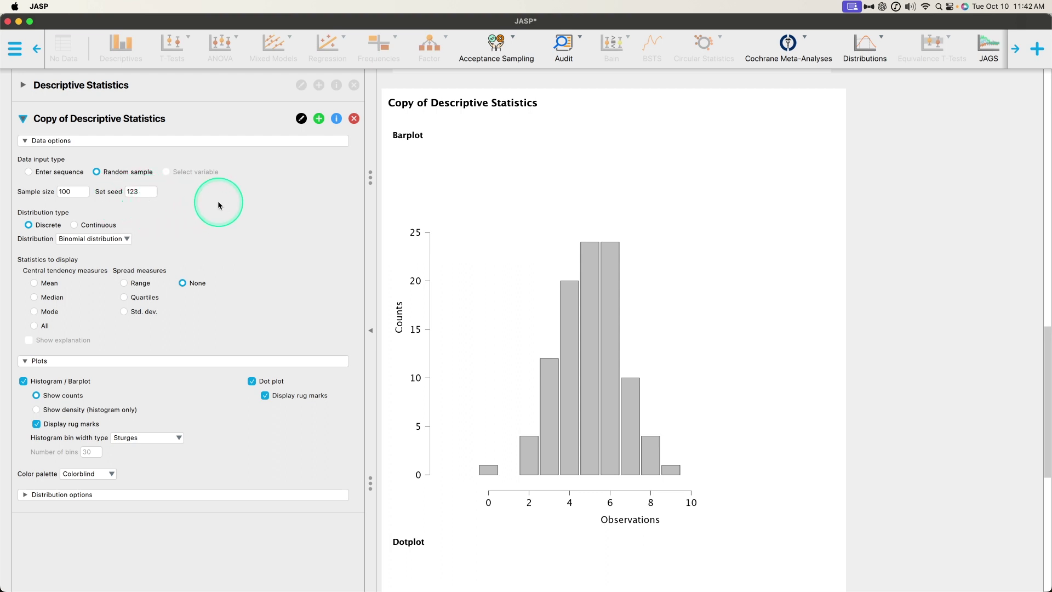
scroll(713, 546, "down", 7)
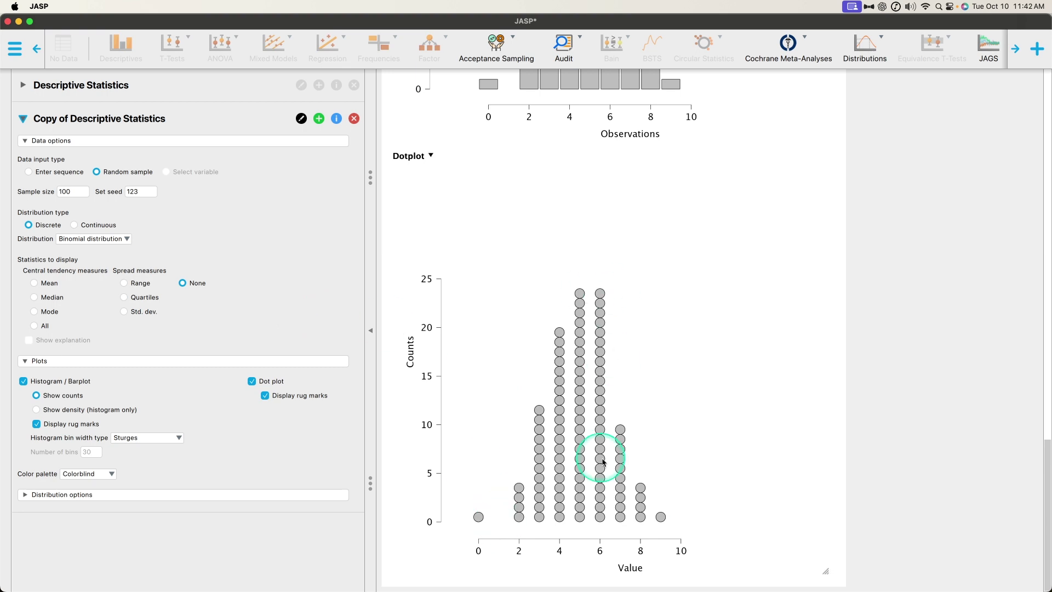
scroll(660, 433, "up", 8)
scroll(661, 400, "down", 5)
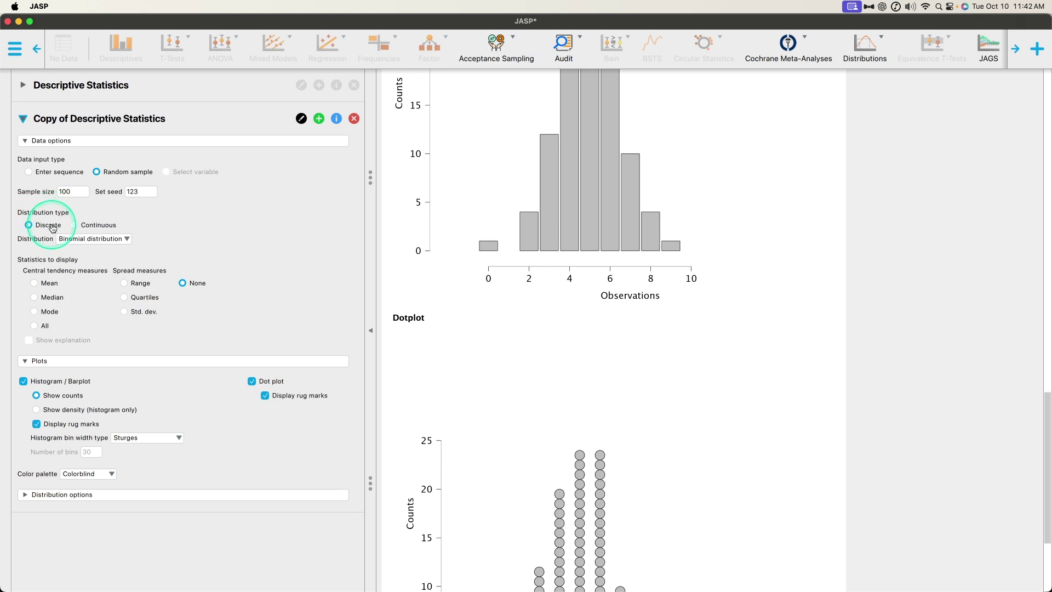
left_click(91, 240)
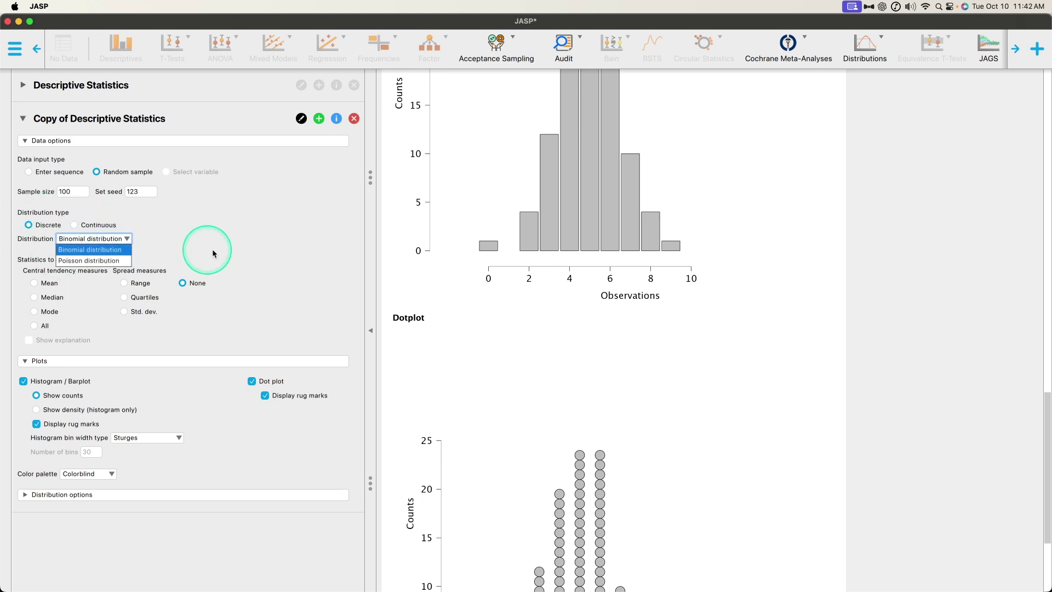
left_click(127, 262)
scroll(800, 325, "down", 4)
scroll(743, 313, "up", 2)
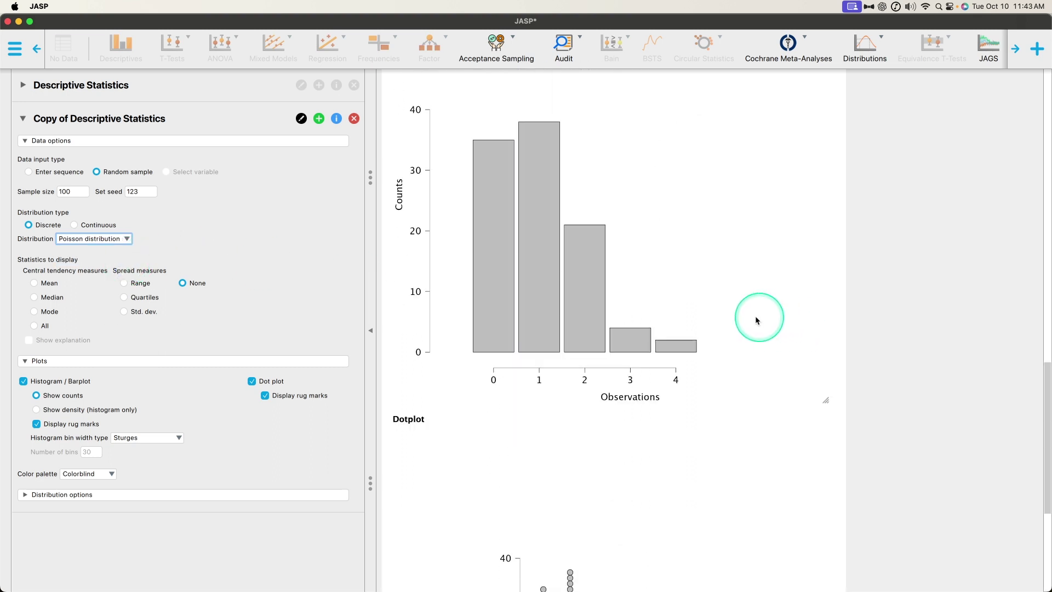
scroll(607, 357, "up", 4)
scroll(745, 511, "down", 9)
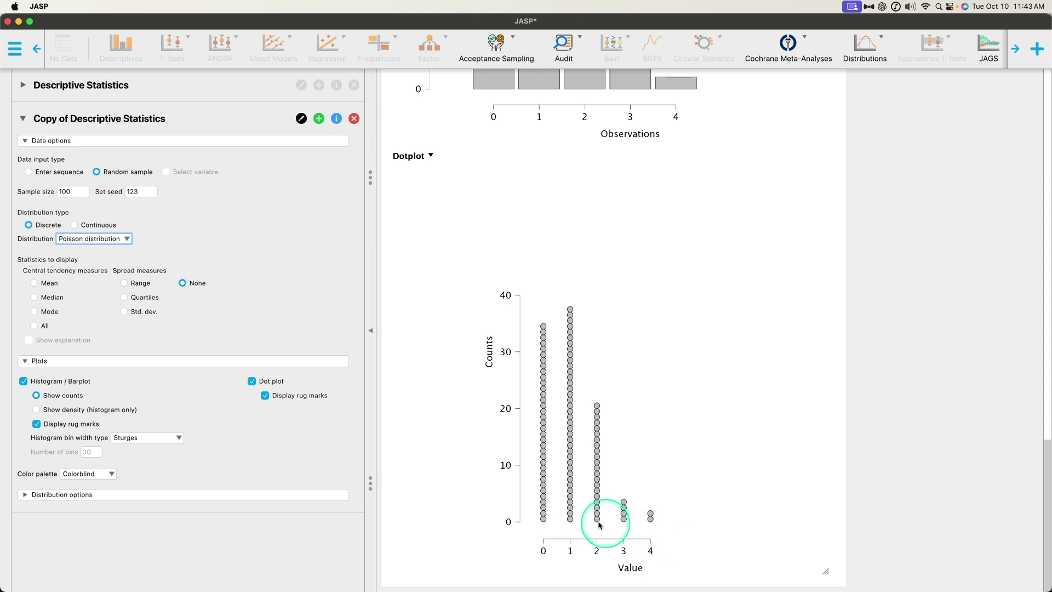
left_click(93, 225)
left_click(124, 241)
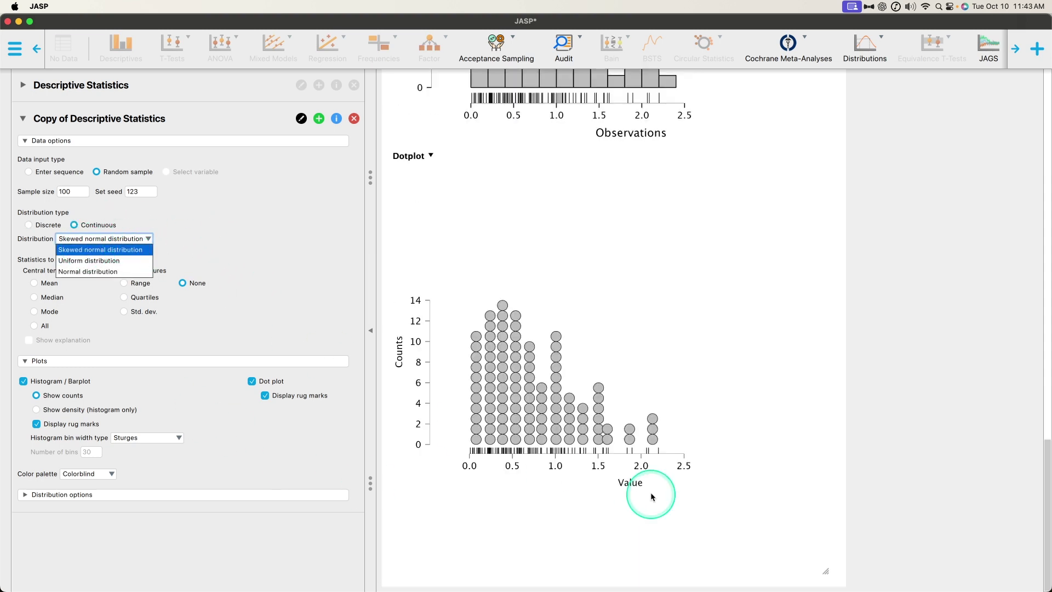
scroll(651, 496, "up", 10)
scroll(643, 409, "down", 2)
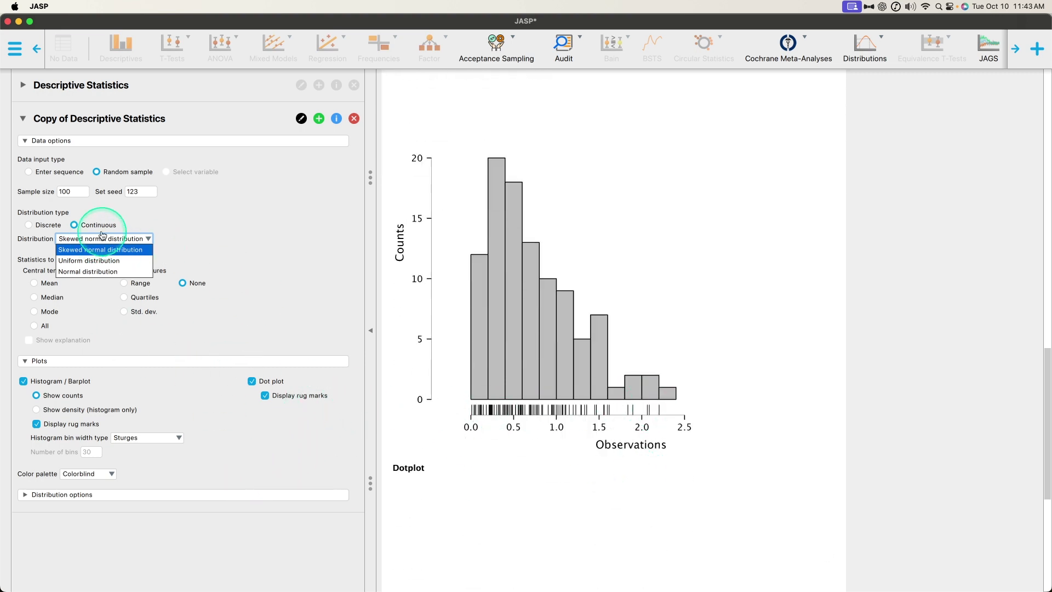
left_click(102, 261)
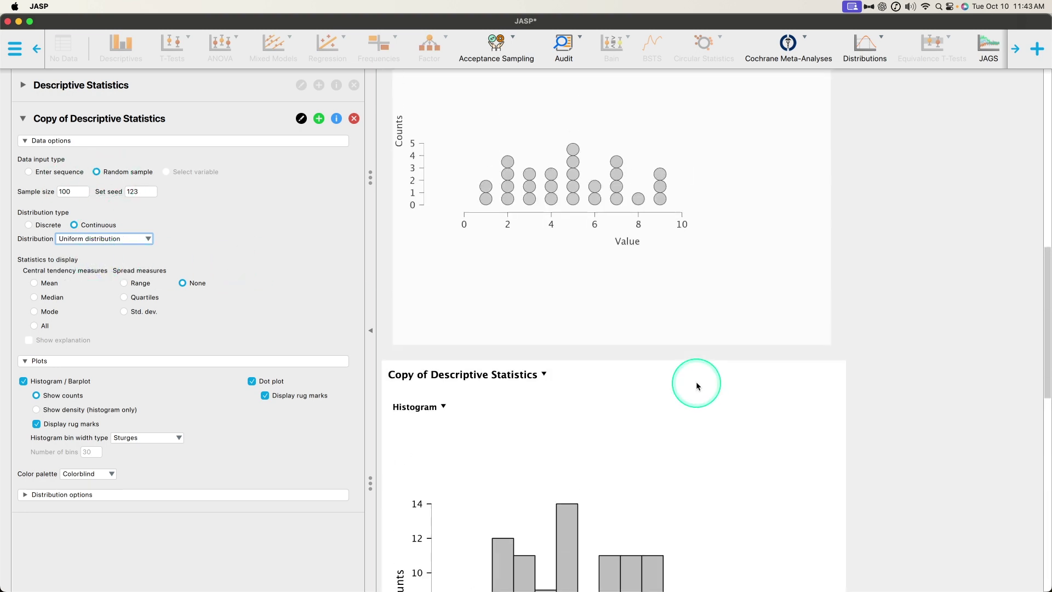
left_click(103, 238)
left_click(88, 251)
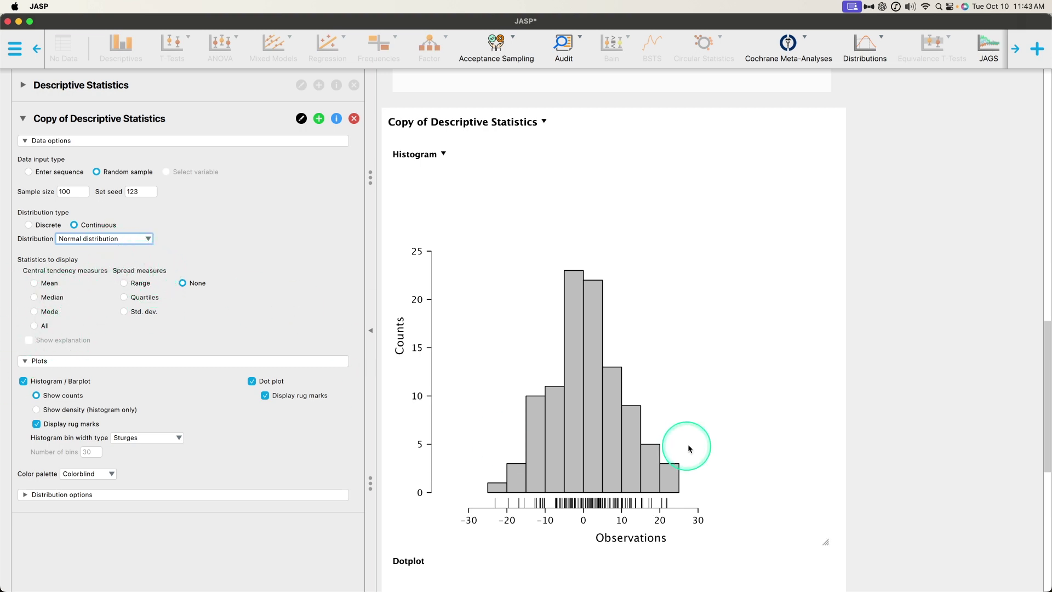
scroll(690, 448, "down", 2)
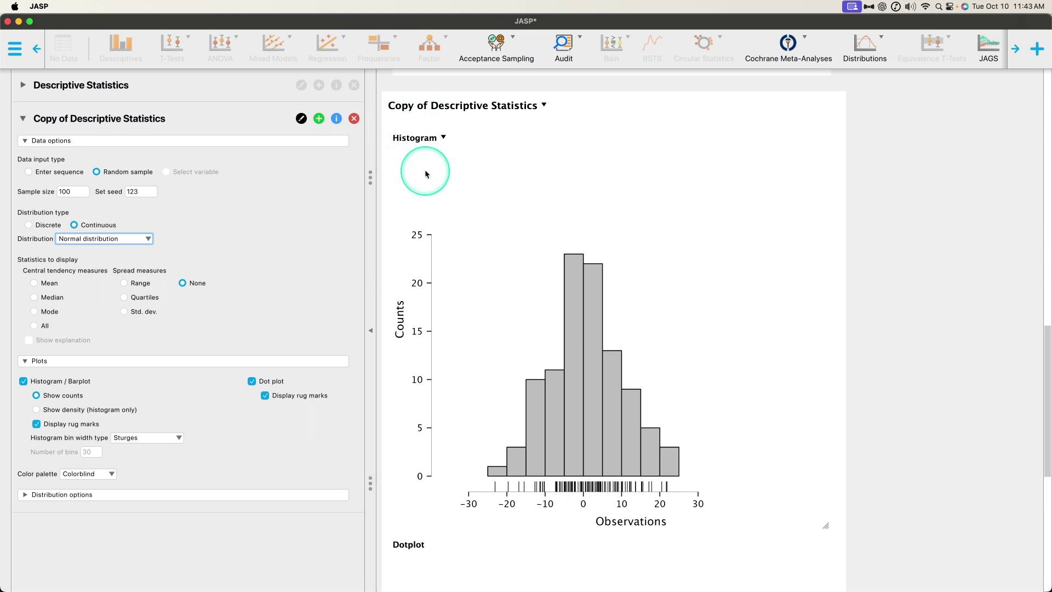
Step: Turn on Show density so the copy's histogram displays densities with a fitted curve
left_click(98, 410)
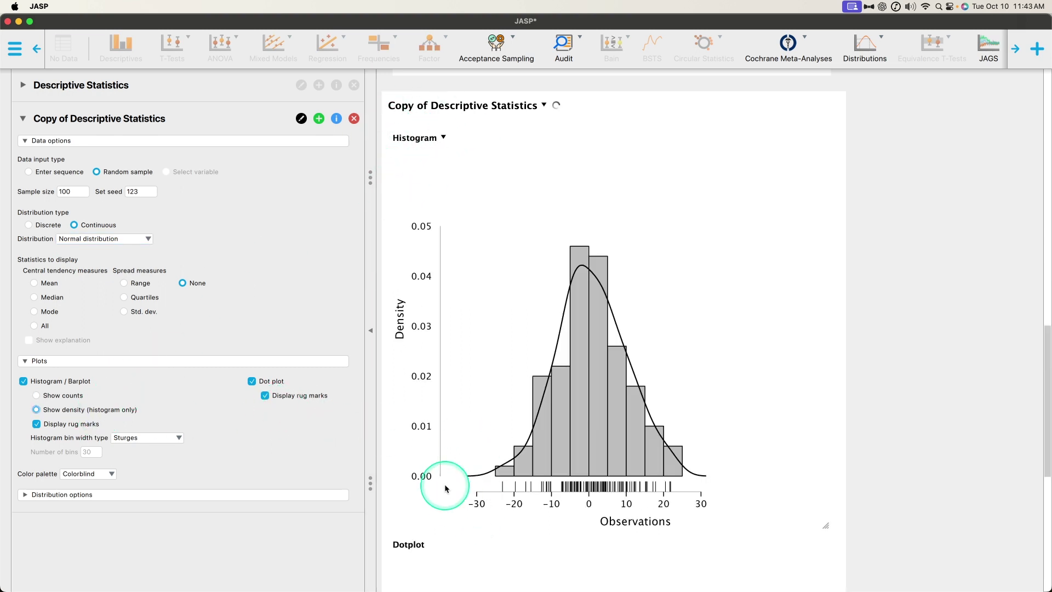
scroll(740, 441, "down", 6)
scroll(674, 408, "up", 10)
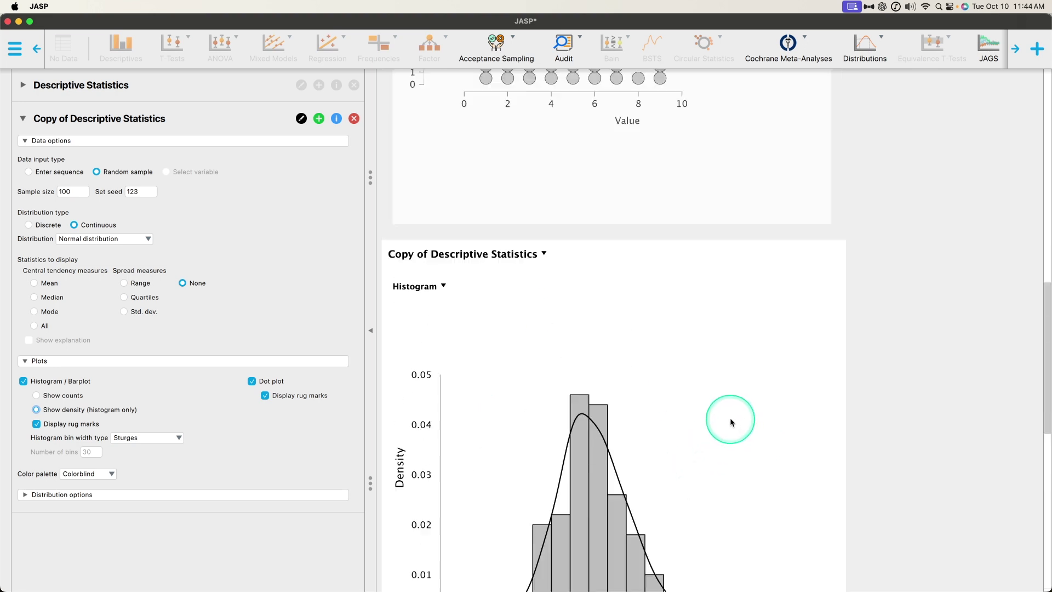
scroll(730, 422, "down", 3)
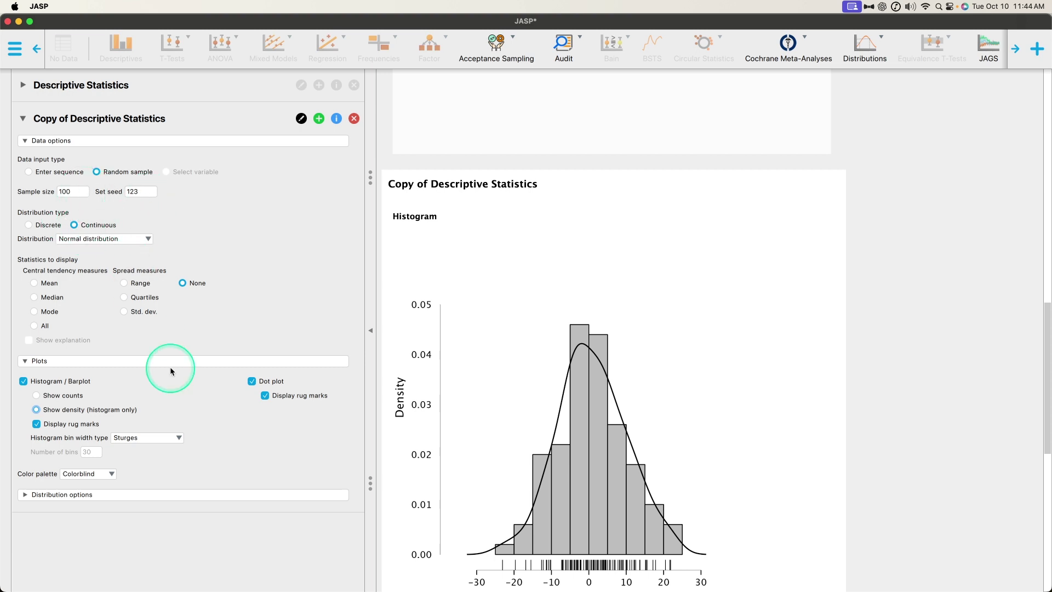
Step: Try marking the Mean, then the Median, then the Mode on the plots
left_click(53, 284)
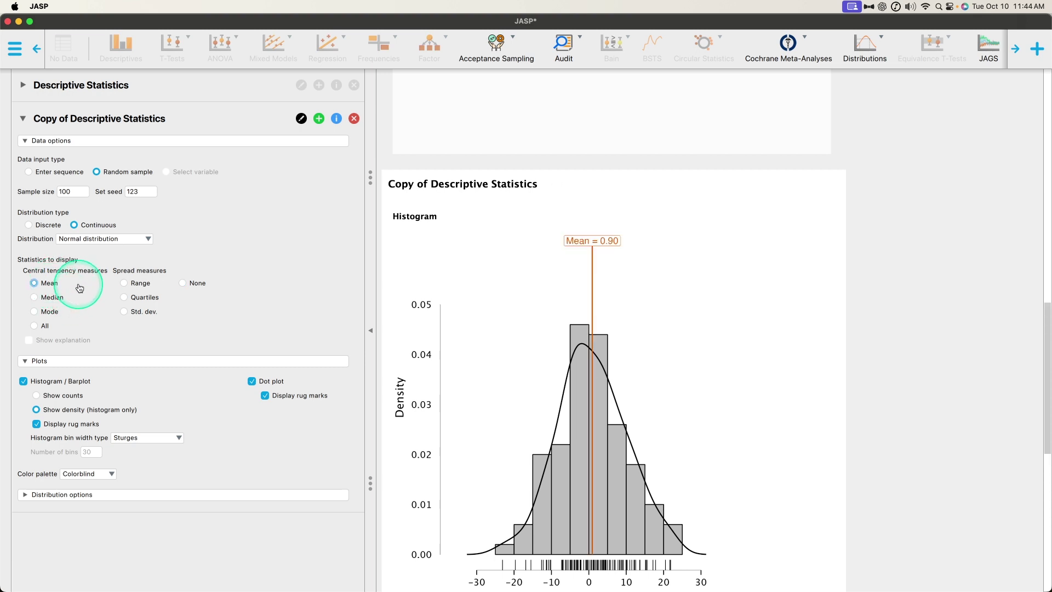
scroll(469, 326, "down", 10)
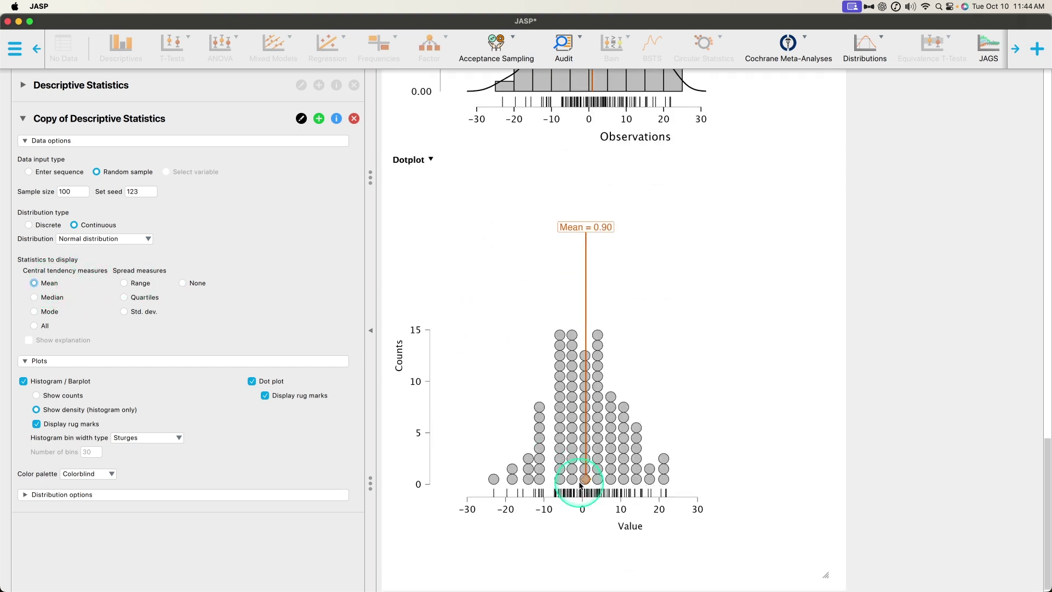
left_click(46, 298)
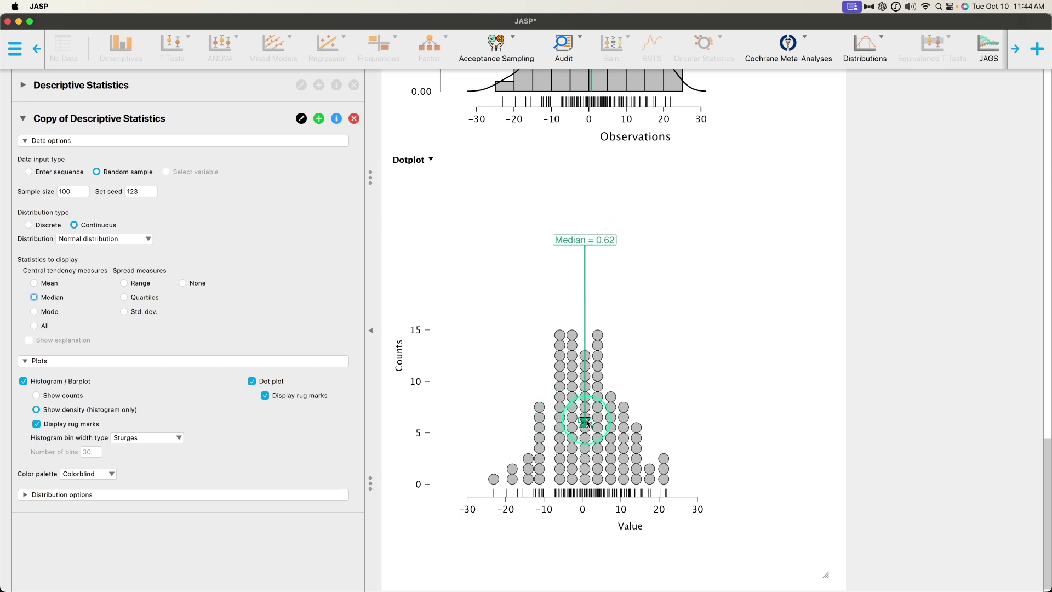
left_click(34, 311)
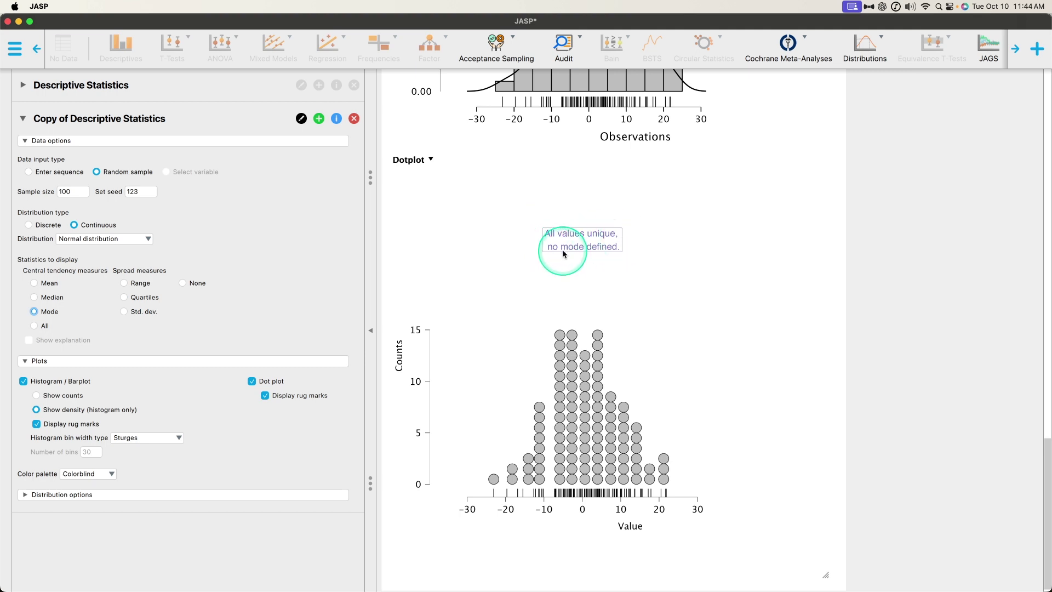
scroll(644, 430, "up", 8)
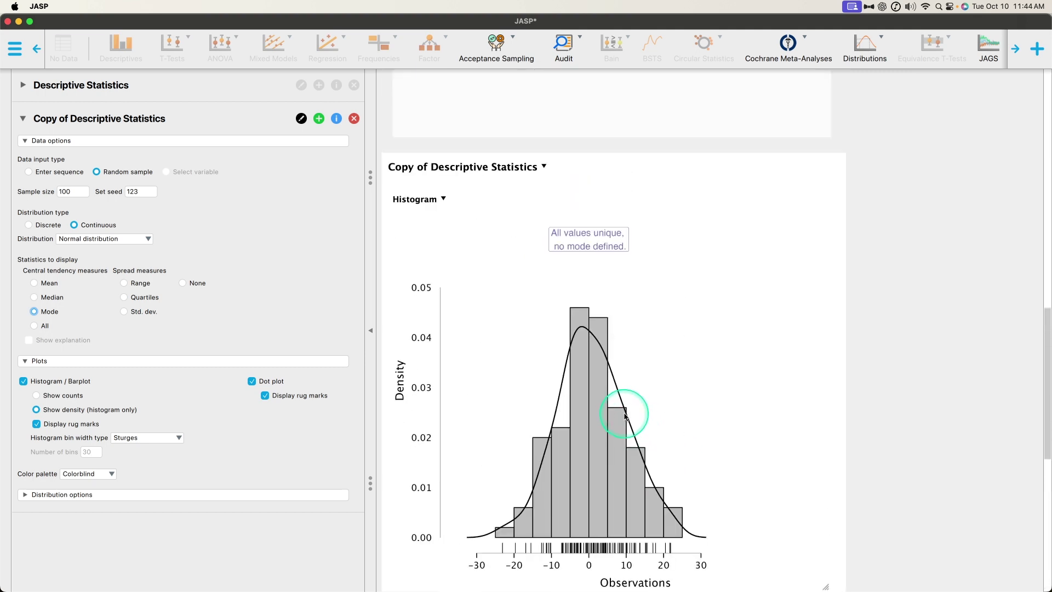
Step: Switch the histogram back to counts and mark All central tendency measures (Mean 0.90, Median 0.62)
left_click(55, 395)
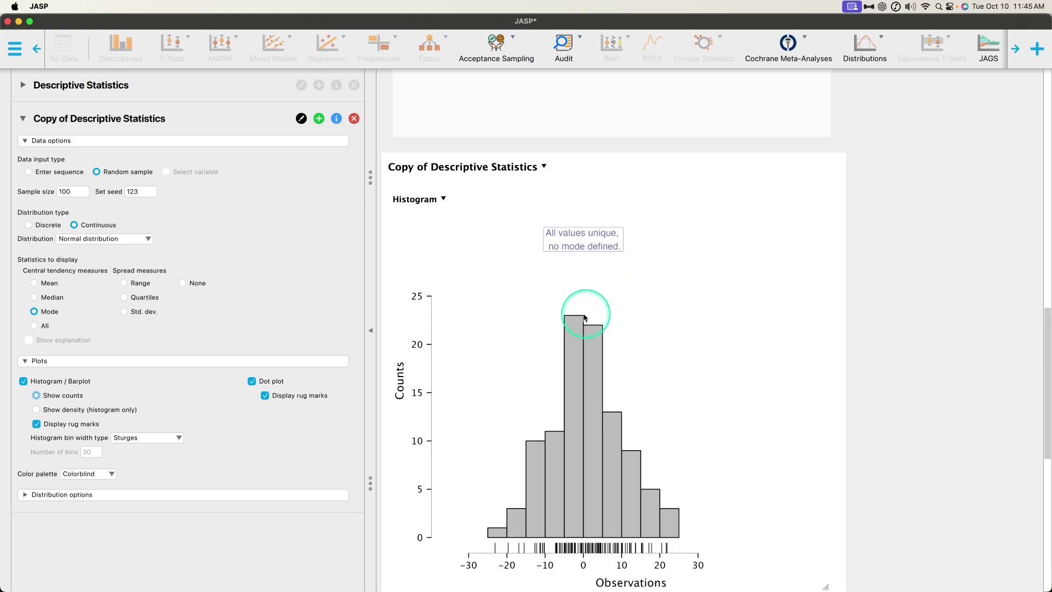
scroll(573, 323, "down", 5)
scroll(599, 342, "down", 5)
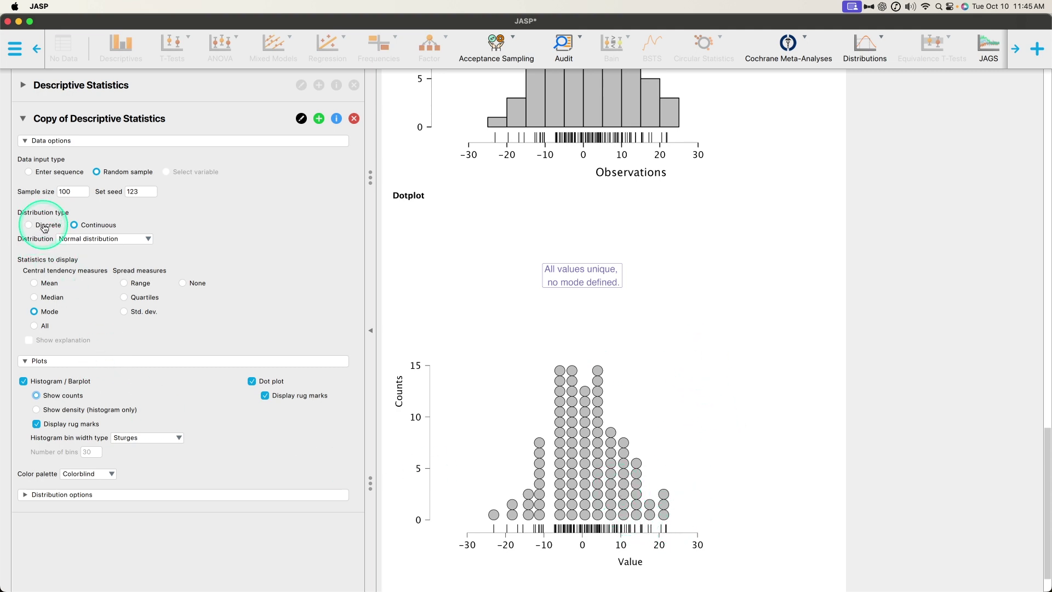
left_click(34, 326)
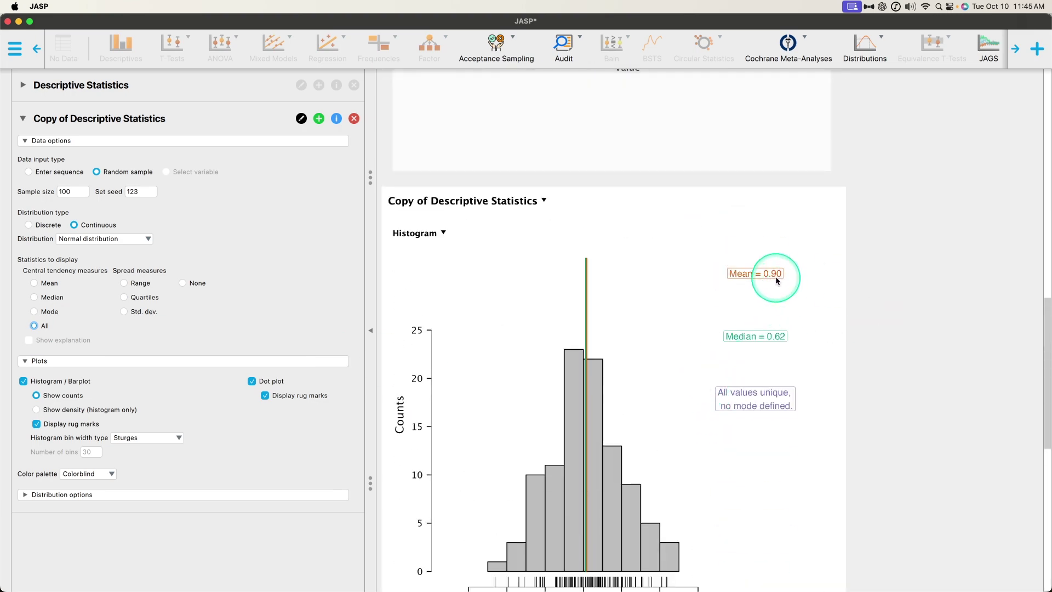
scroll(712, 351, "down", 4)
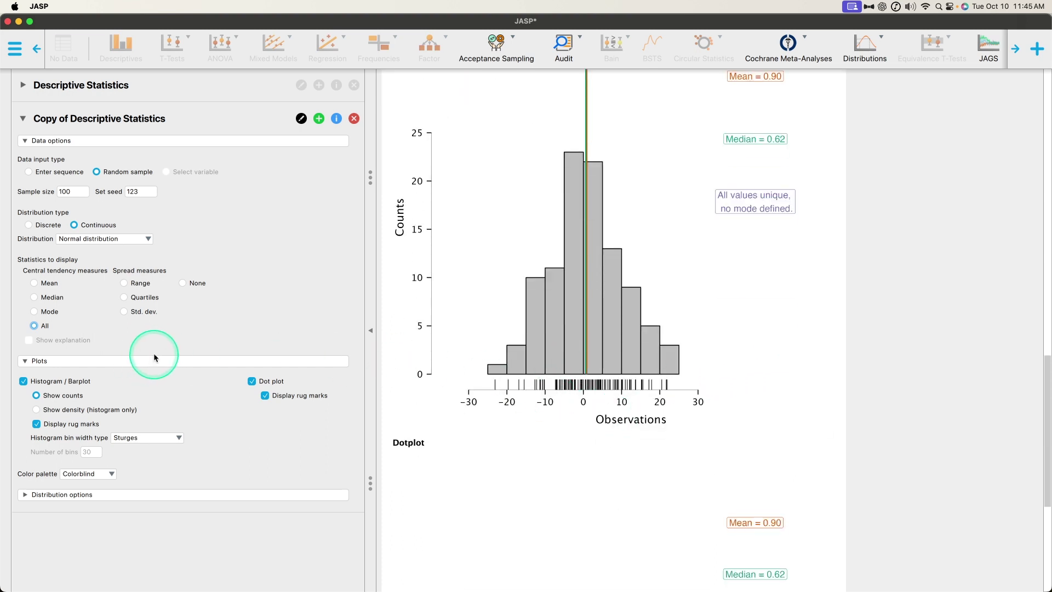
Step: Cycle spread measures through Range and Quartiles, ending on Std. dev. lines (SD 9.13)
left_click(124, 283)
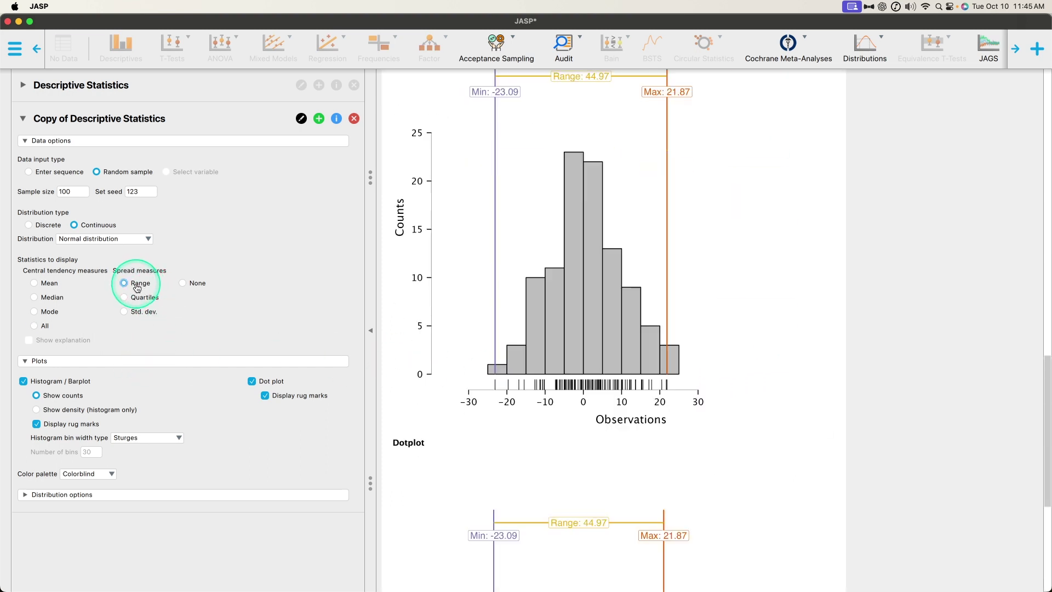
scroll(649, 114, "up", 3)
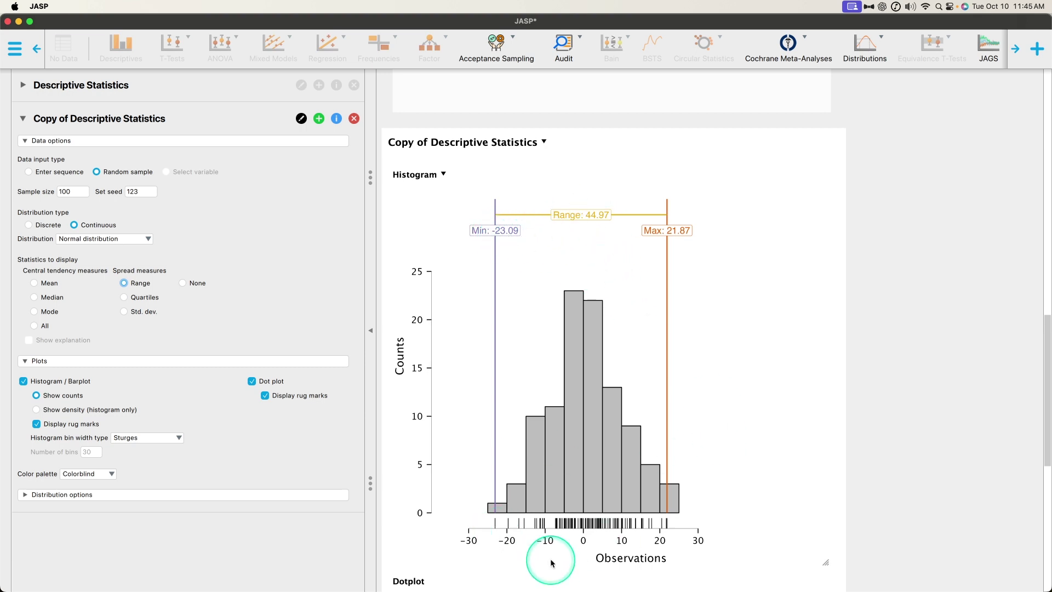
left_click(144, 297)
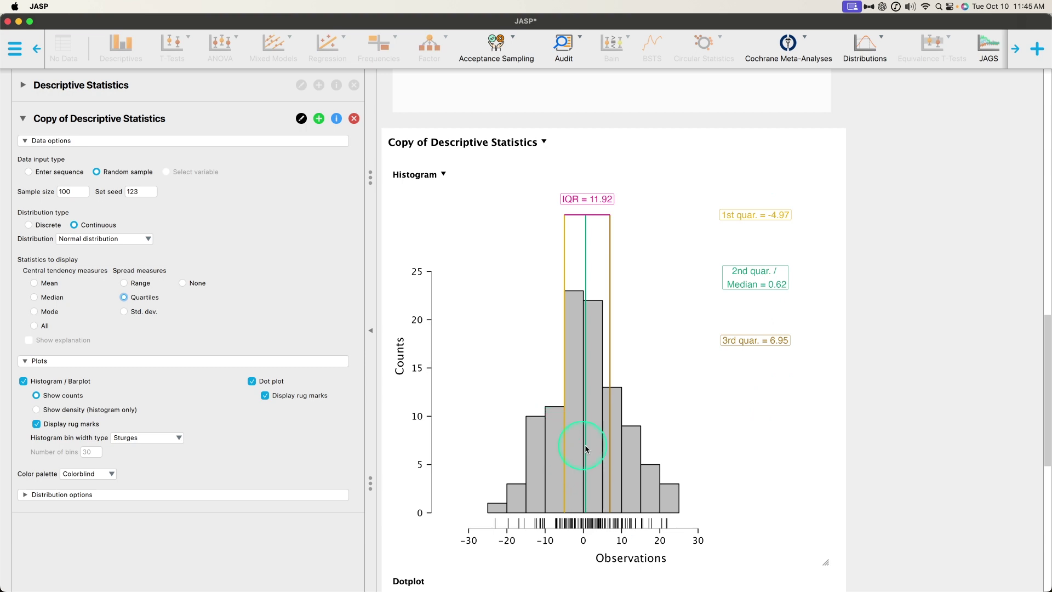
scroll(649, 465, "down", 10)
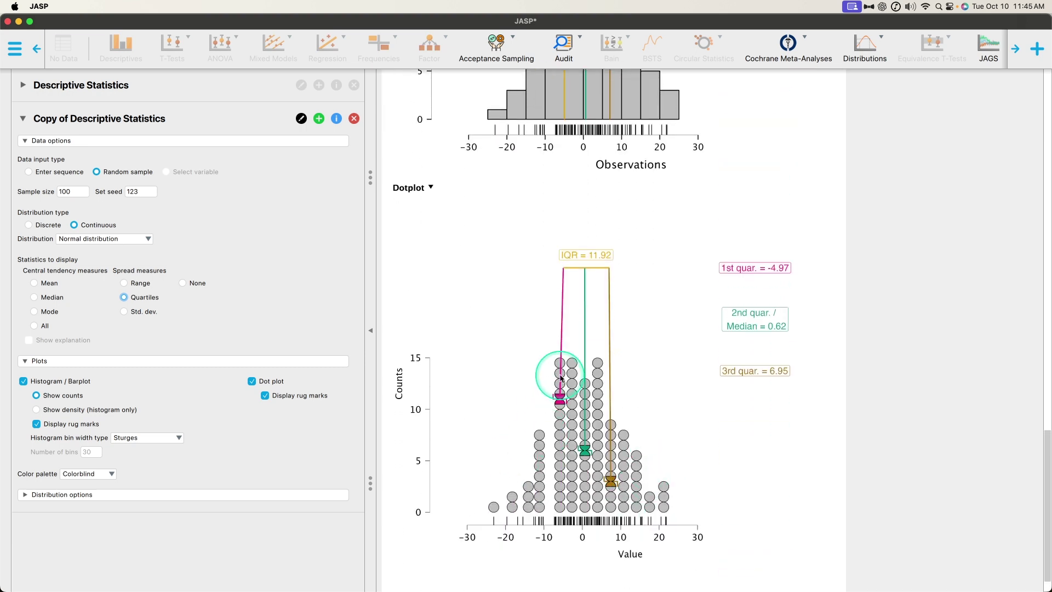
left_click(124, 311)
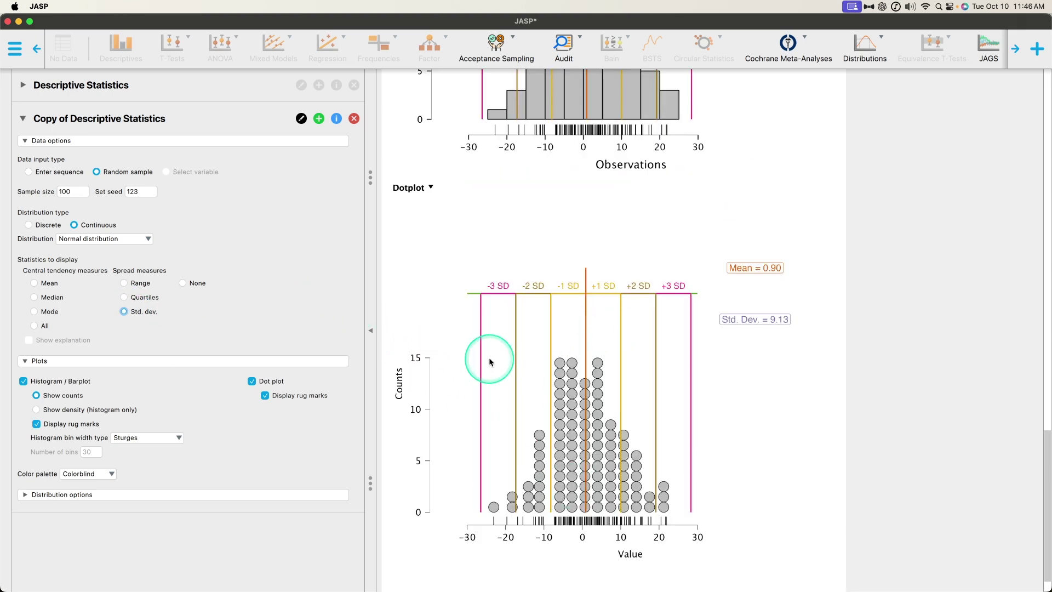
scroll(634, 481, "up", 4)
scroll(623, 455, "up", 10)
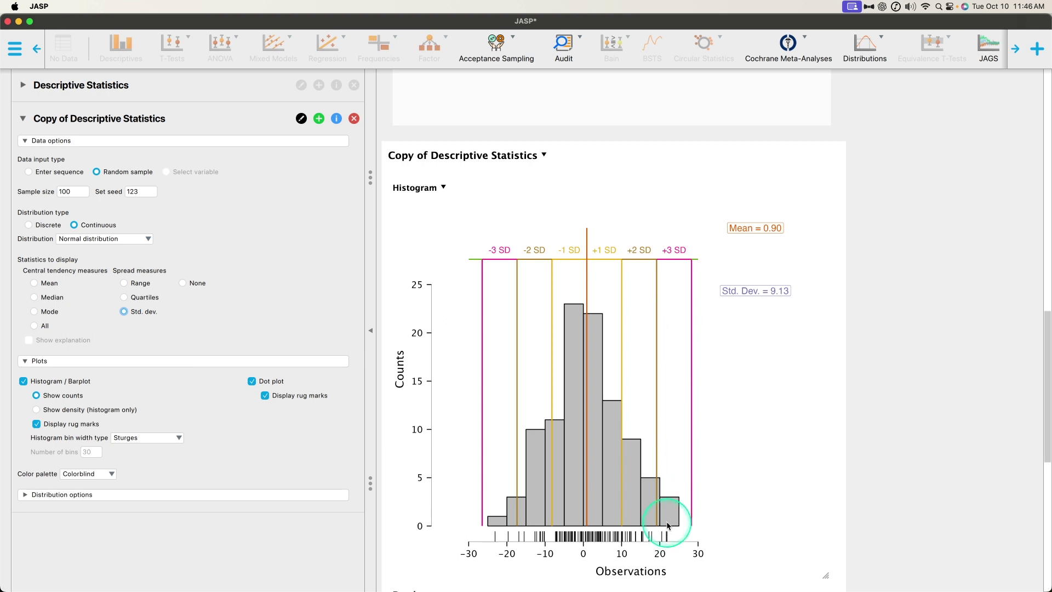
Step: Set Spread measures to None, leaving the histogram with plain count bars
left_click(182, 283)
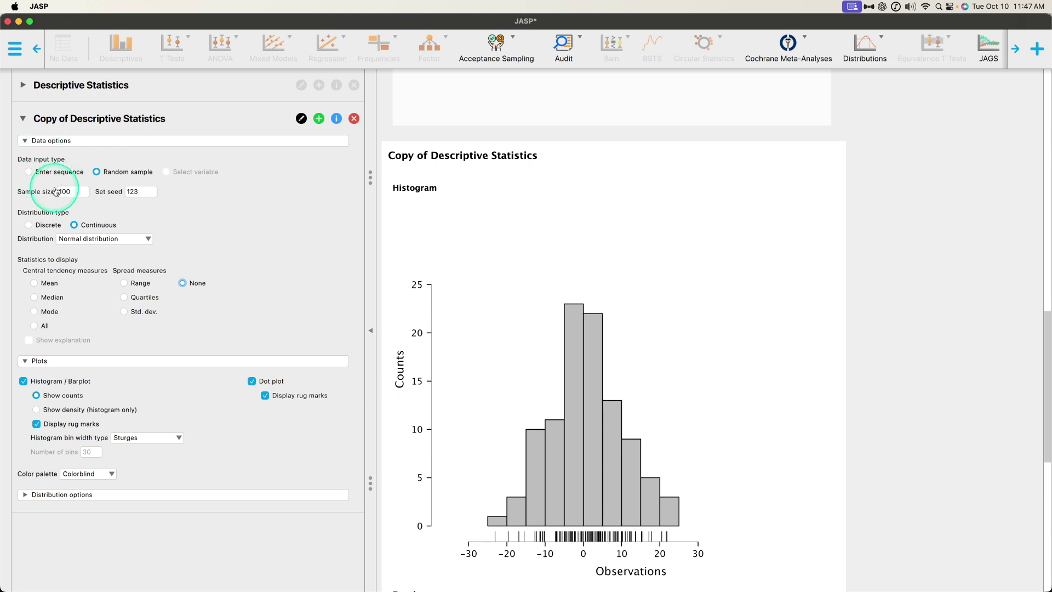
Step: Set Data input type to Enter sequence, giving a barplot of values 1 to 9 peaking at 5
left_click(55, 171)
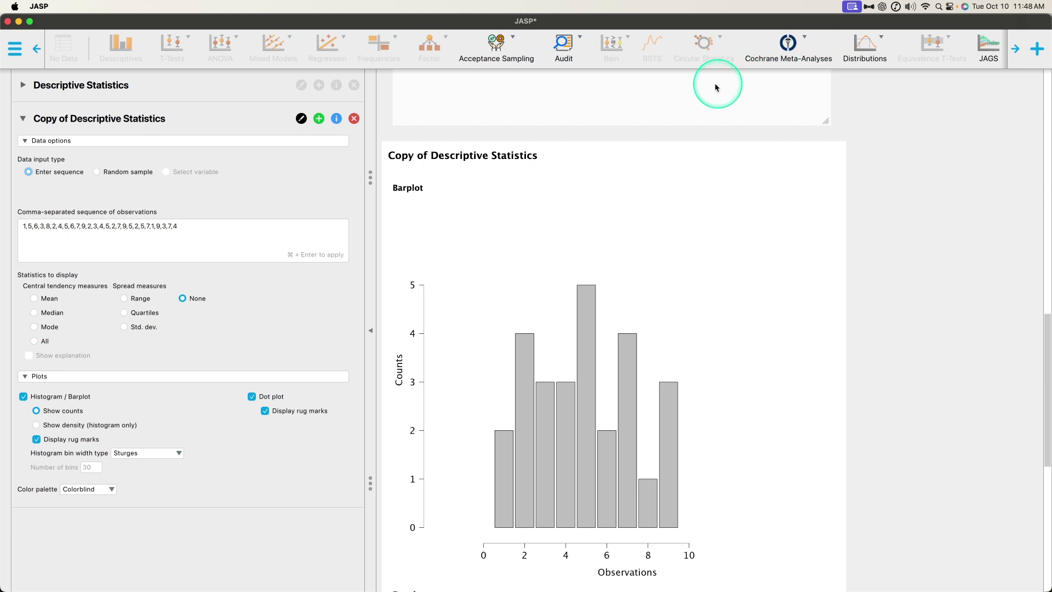
scroll(624, 55, "right", 3)
scroll(741, 63, "right", 2)
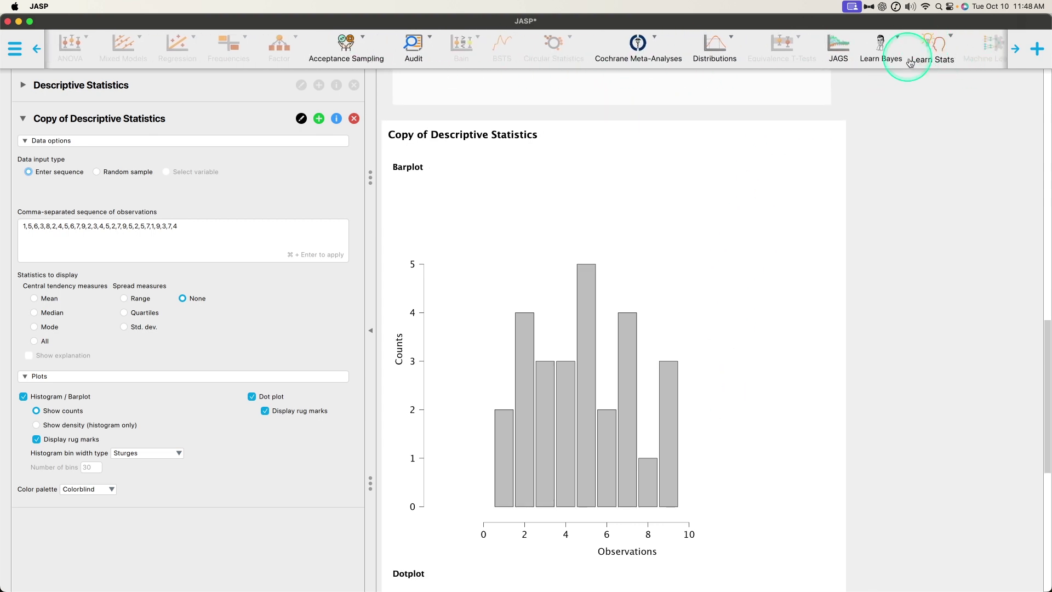